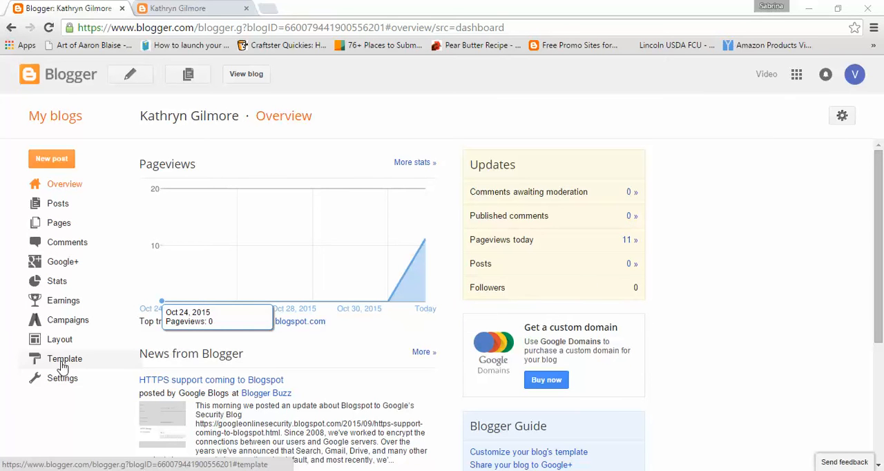
- Open the blog's template settings and check the current design on the reloaded live blog
{"action": "left_click", "coordinate": [62, 363]}
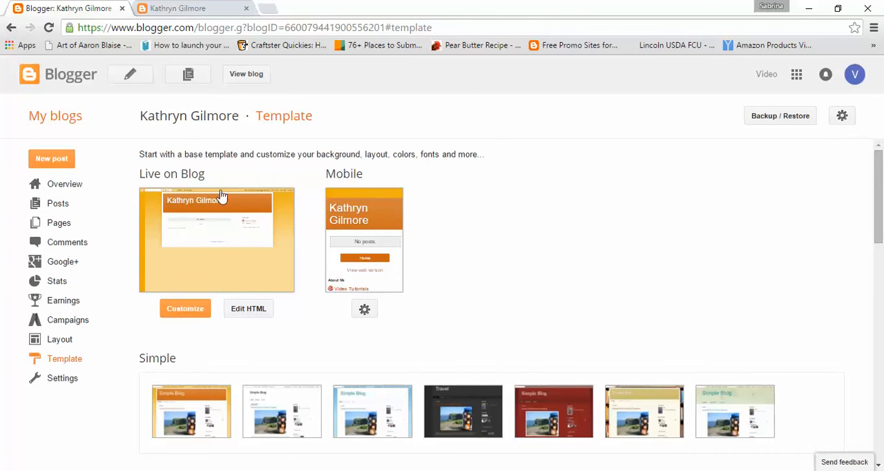
{"action": "left_click", "coordinate": [186, 14]}
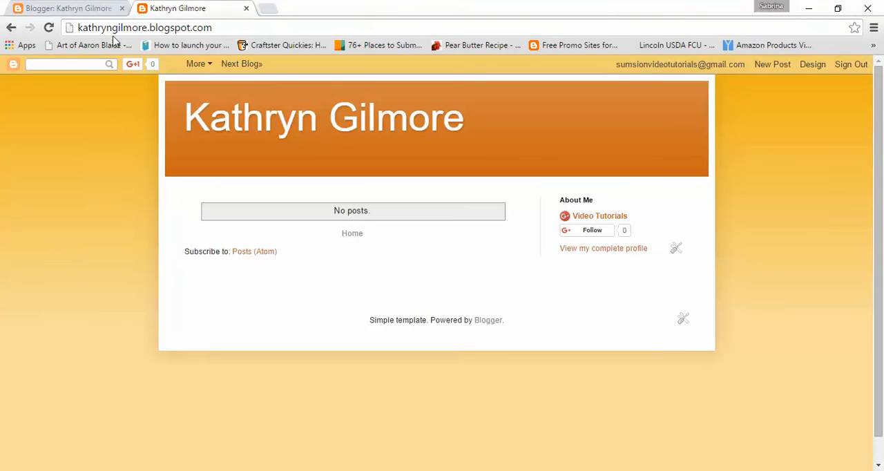
{"action": "left_click", "coordinate": [50, 28]}
{"action": "left_click", "coordinate": [67, 8]}
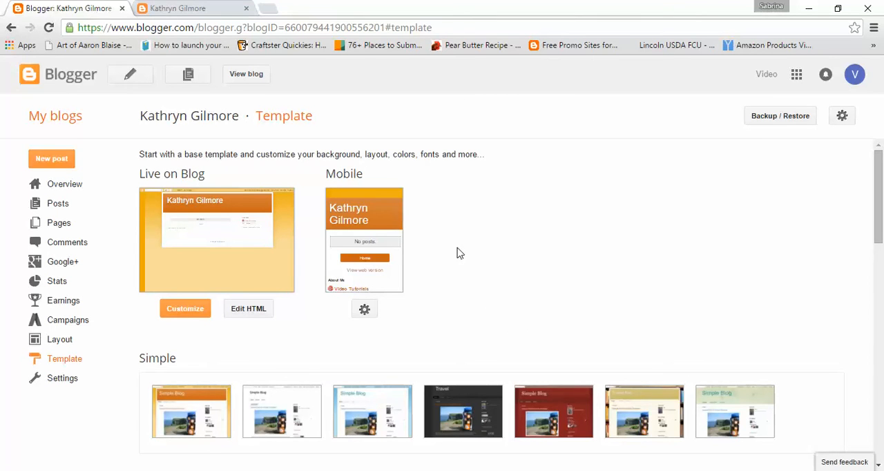
- Examine the available template families, from Simple and Dynamic Views through to Ethereal and Travel
{"action": "scroll", "coordinate": [458, 253], "scroll_direction": "down", "scroll_amount": 2}
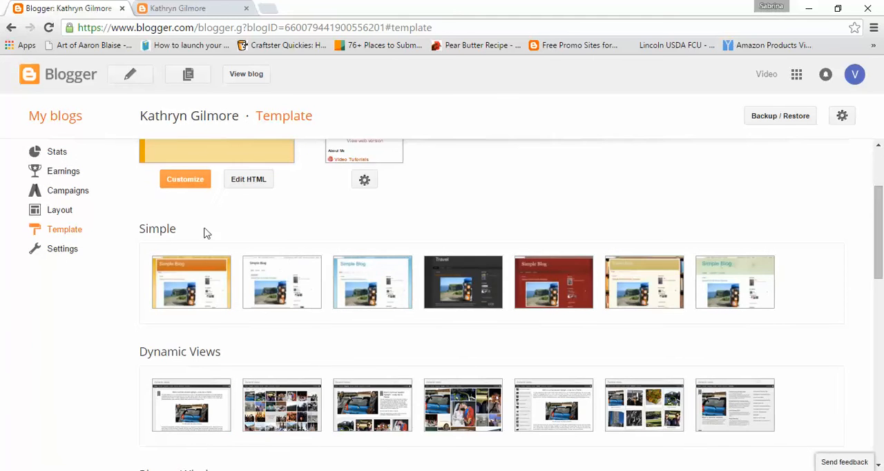
{"action": "scroll", "coordinate": [155, 221], "scroll_direction": "down", "scroll_amount": 1}
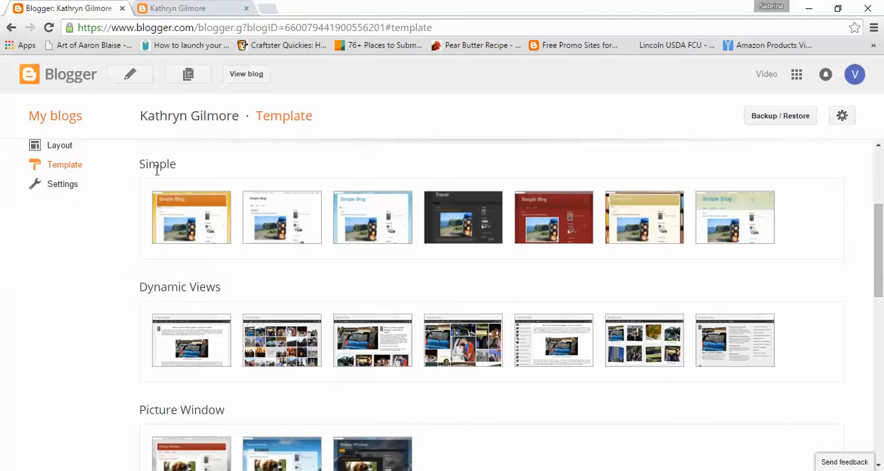
{"action": "scroll", "coordinate": [163, 175], "scroll_direction": "down", "scroll_amount": 1}
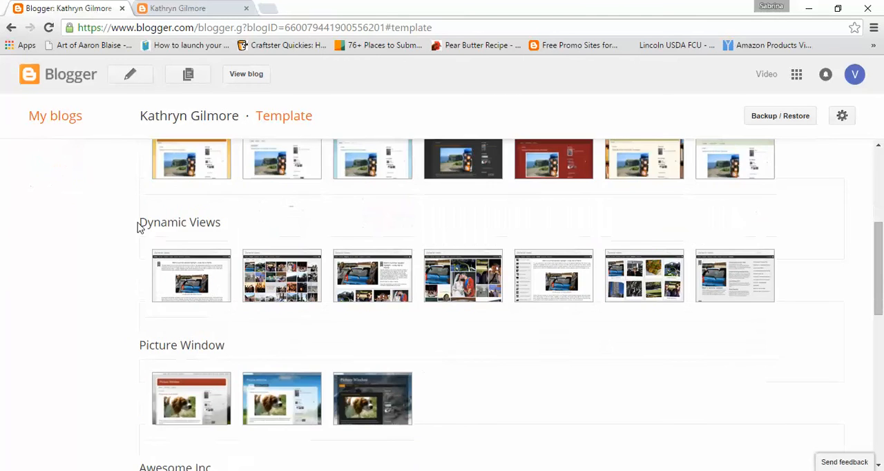
{"action": "scroll", "coordinate": [142, 252], "scroll_direction": "down", "scroll_amount": 2}
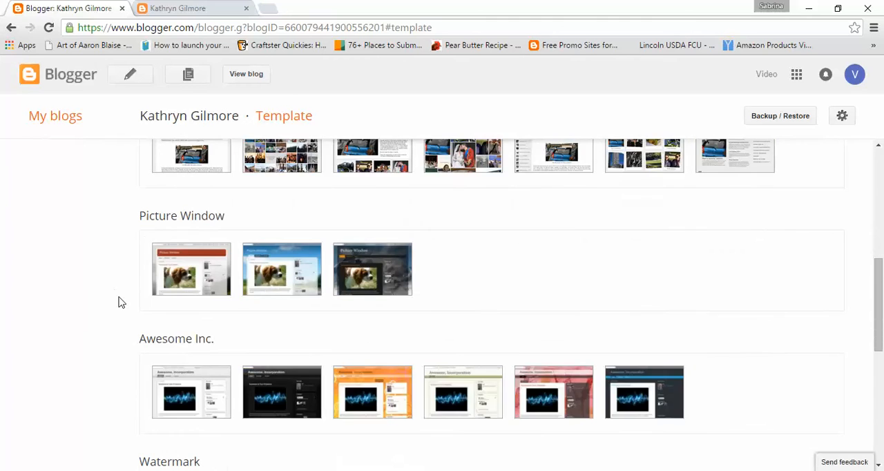
{"action": "scroll", "coordinate": [118, 302], "scroll_direction": "down", "scroll_amount": 1}
{"action": "scroll", "coordinate": [119, 302], "scroll_direction": "down", "scroll_amount": 5}
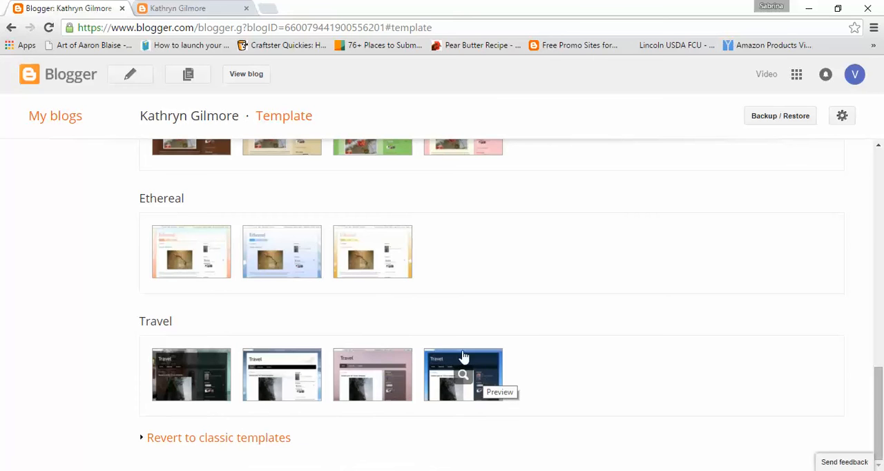
{"action": "scroll", "coordinate": [624, 311], "scroll_direction": "up", "scroll_amount": 3}
{"action": "scroll", "coordinate": [624, 311], "scroll_direction": "up", "scroll_amount": 6}
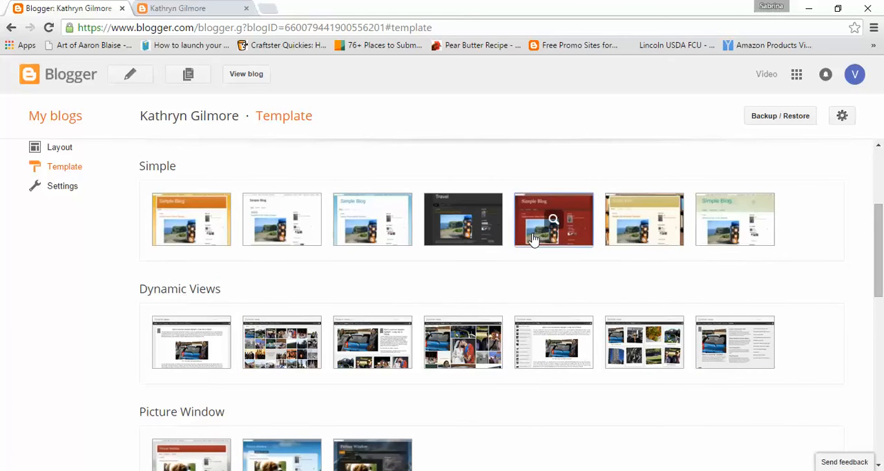
- Apply the dark red Simple template to the blog and check it on the reloaded live page
{"action": "left_click", "coordinate": [533, 239]}
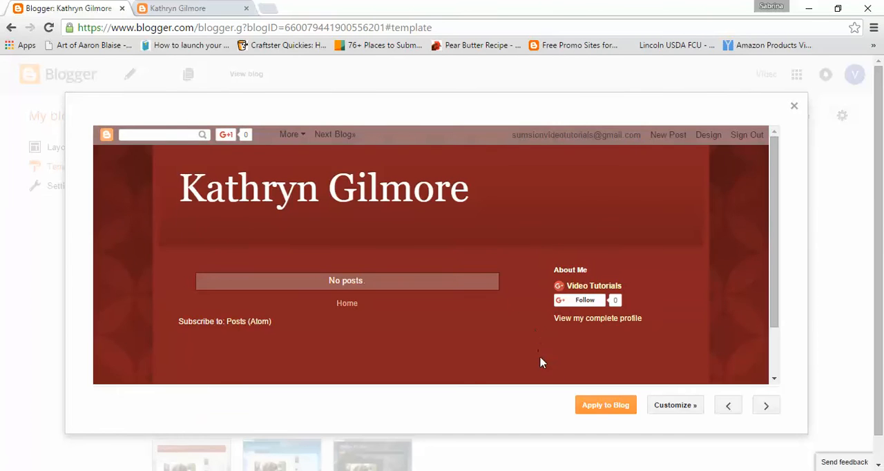
{"action": "left_click", "coordinate": [618, 413]}
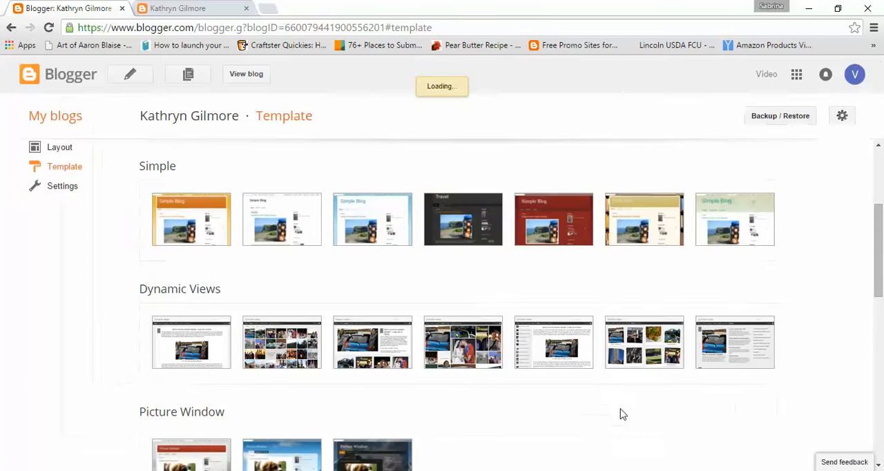
{"action": "left_click", "coordinate": [199, 9]}
{"action": "left_click", "coordinate": [47, 28]}
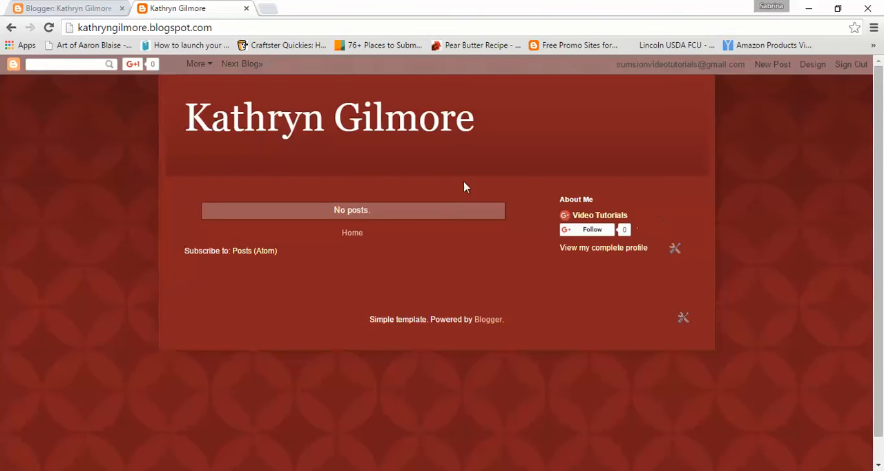
{"action": "left_click", "coordinate": [73, 7]}
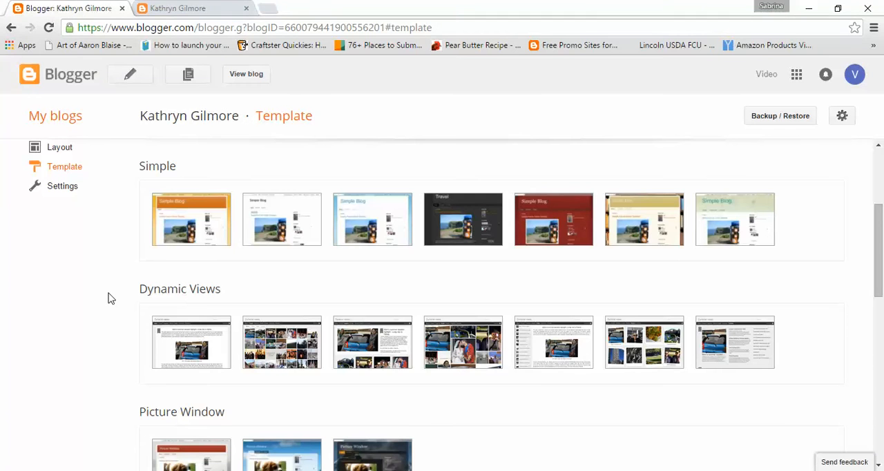
- Open the template designer to customize the live template and look over the page preview
{"action": "scroll", "coordinate": [108, 300], "scroll_direction": "up", "scroll_amount": 3}
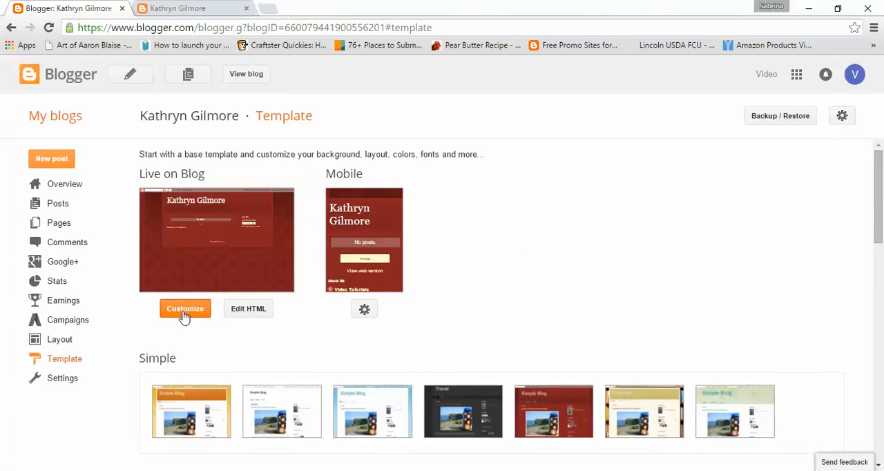
{"action": "left_click", "coordinate": [185, 310]}
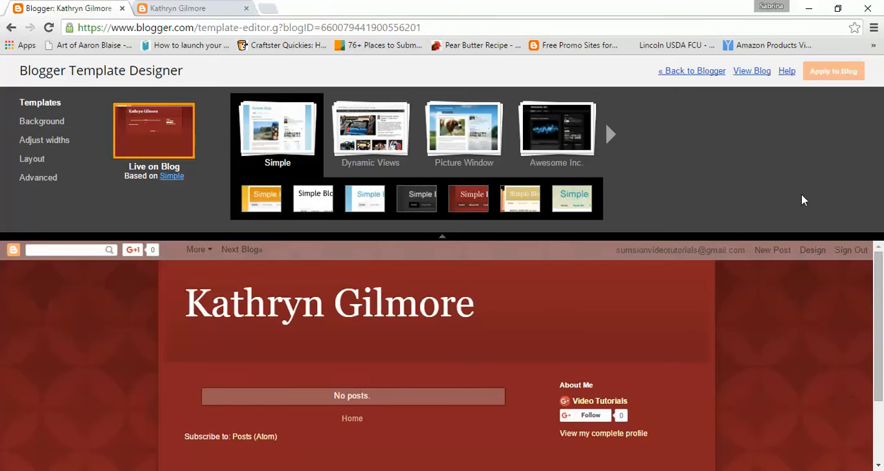
{"action": "scroll", "coordinate": [832, 358], "scroll_direction": "down", "scroll_amount": 2}
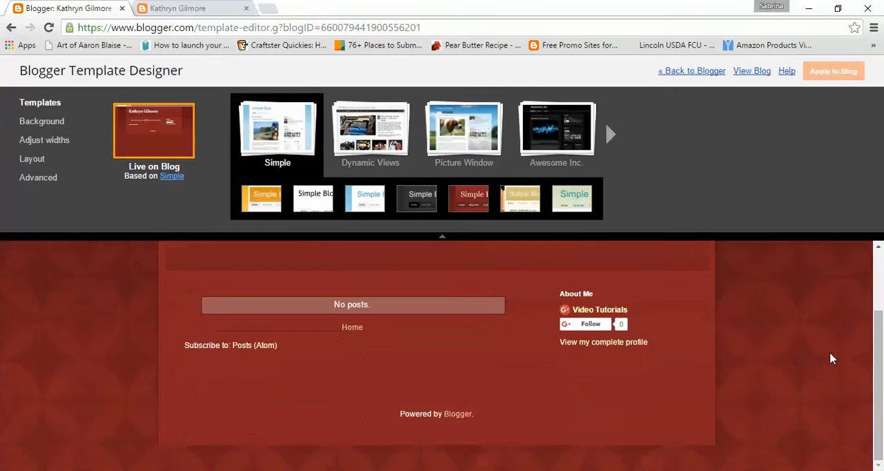
{"action": "scroll", "coordinate": [832, 358], "scroll_direction": "up", "scroll_amount": 2}
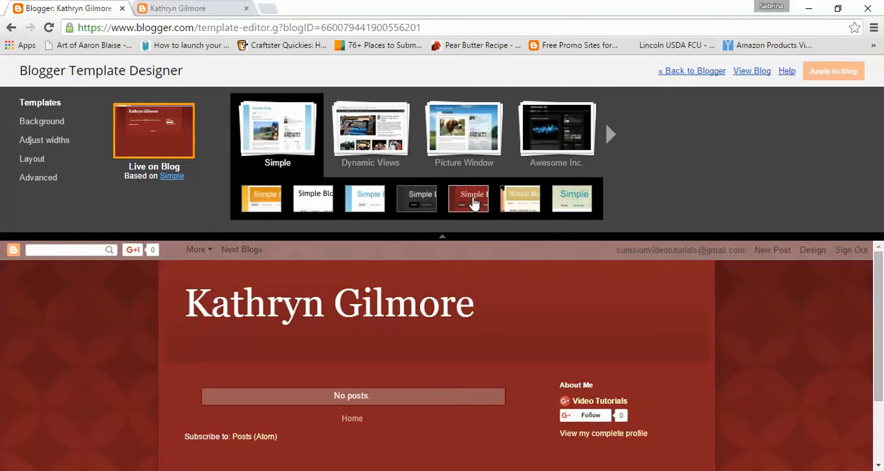
- Preview the blog in each of the three Picture Window designs: red, blue sky and dark rain
{"action": "left_click", "coordinate": [464, 130]}
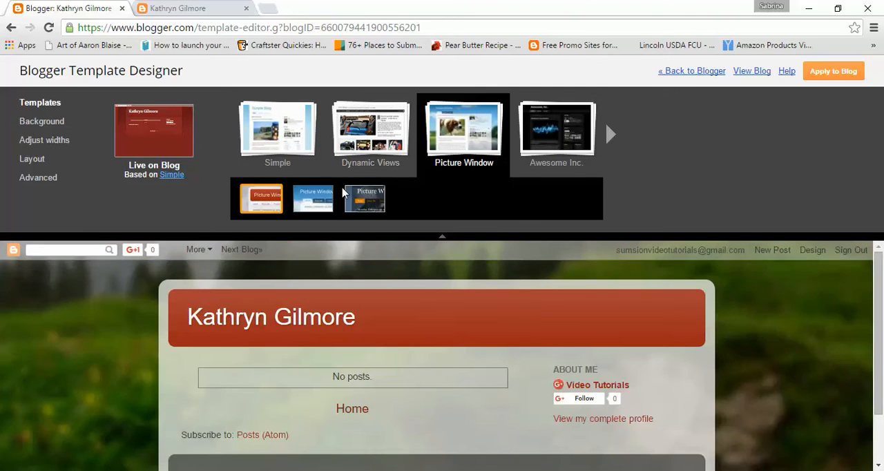
{"action": "left_click", "coordinate": [323, 202]}
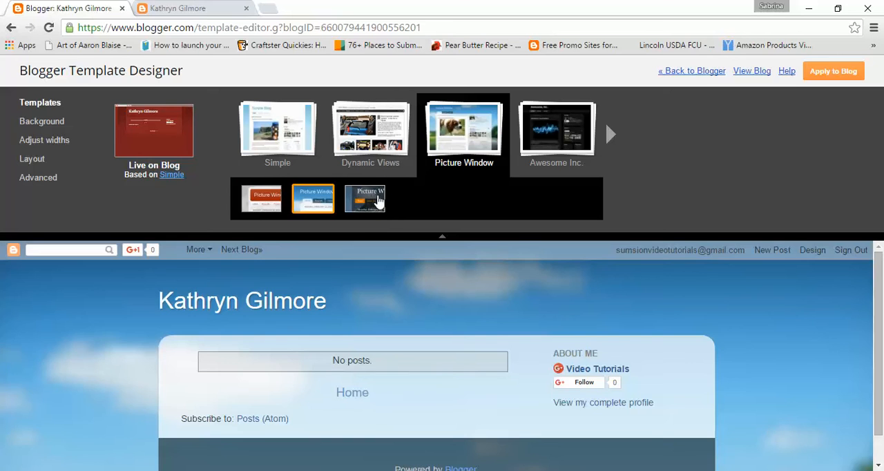
{"action": "left_click", "coordinate": [378, 199]}
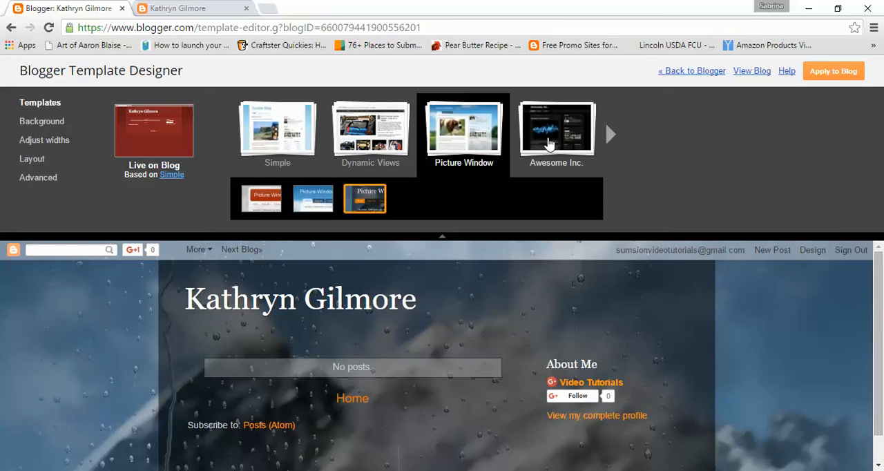
- Preview the Awesome Inc. designs on the blog, covering the orange, pale green, pink watercolour and dark blue variants
{"action": "left_click", "coordinate": [553, 131]}
{"action": "left_click", "coordinate": [365, 200]}
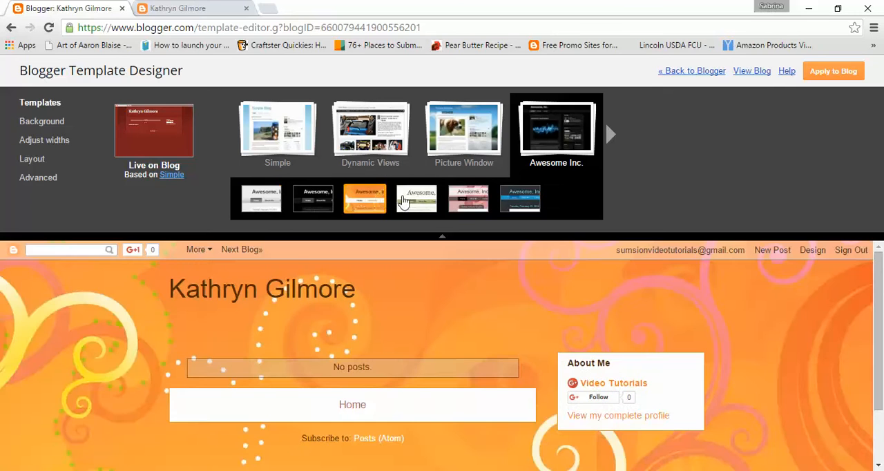
{"action": "left_click", "coordinate": [416, 200]}
{"action": "left_click", "coordinate": [478, 206]}
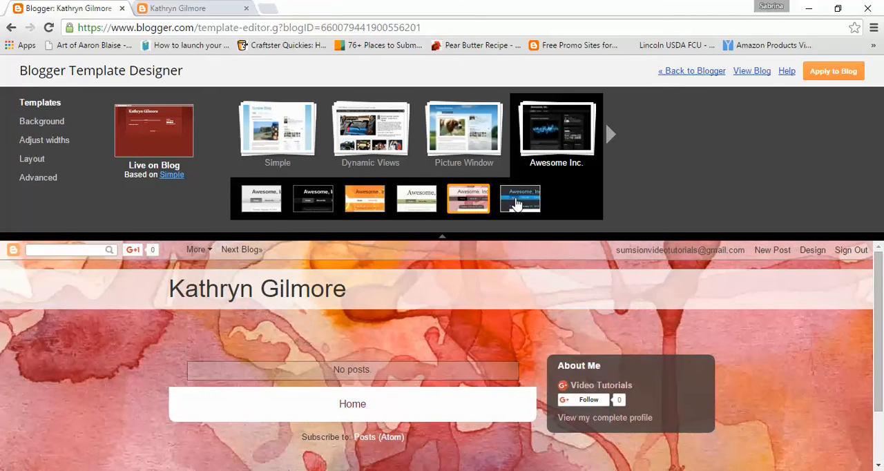
{"action": "left_click", "coordinate": [520, 200]}
- Preview the Watermark designs on the blog: the brown map, the blue sky with grass and the pink stripes
{"action": "left_click", "coordinate": [610, 135]}
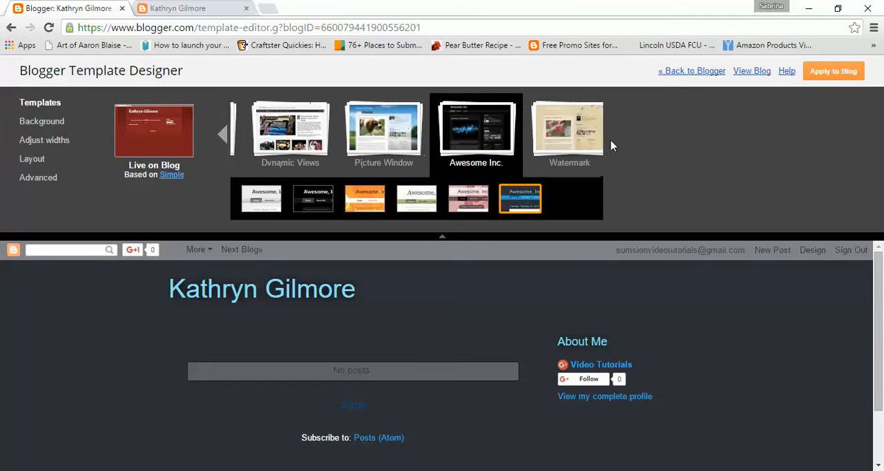
{"action": "left_click", "coordinate": [400, 151]}
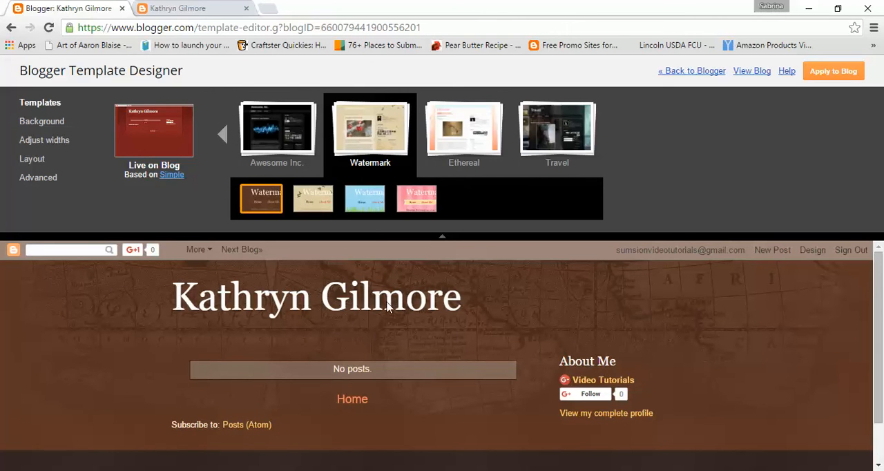
{"action": "left_click", "coordinate": [368, 203]}
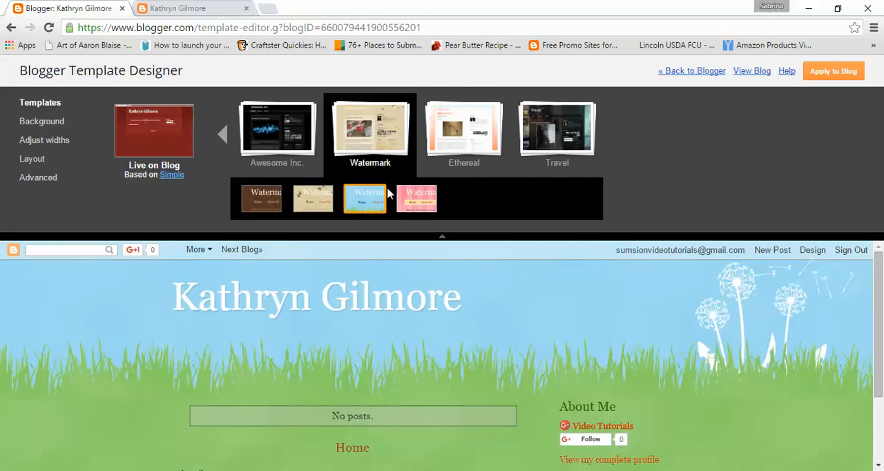
{"action": "left_click", "coordinate": [414, 199]}
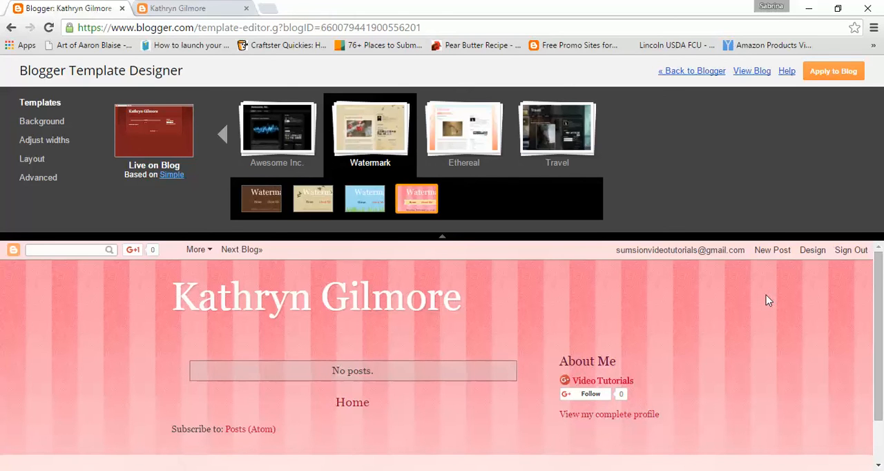
{"action": "scroll", "coordinate": [794, 321], "scroll_direction": "down", "scroll_amount": 2}
{"action": "scroll", "coordinate": [820, 335], "scroll_direction": "up", "scroll_amount": 2}
- Preview the Travel template on the blog in its dark picture-wall and blue variants
{"action": "left_click", "coordinate": [573, 135]}
{"action": "scroll", "coordinate": [444, 369], "scroll_direction": "down", "scroll_amount": 2}
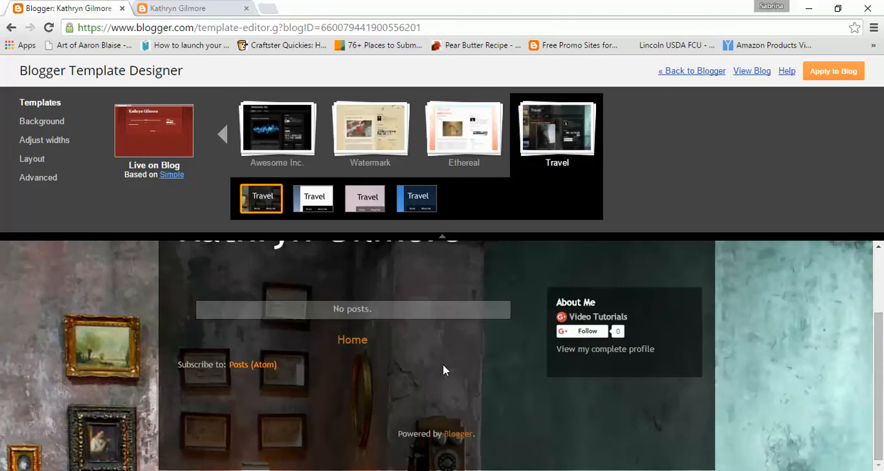
{"action": "scroll", "coordinate": [445, 369], "scroll_direction": "up", "scroll_amount": 2}
{"action": "left_click", "coordinate": [416, 198]}
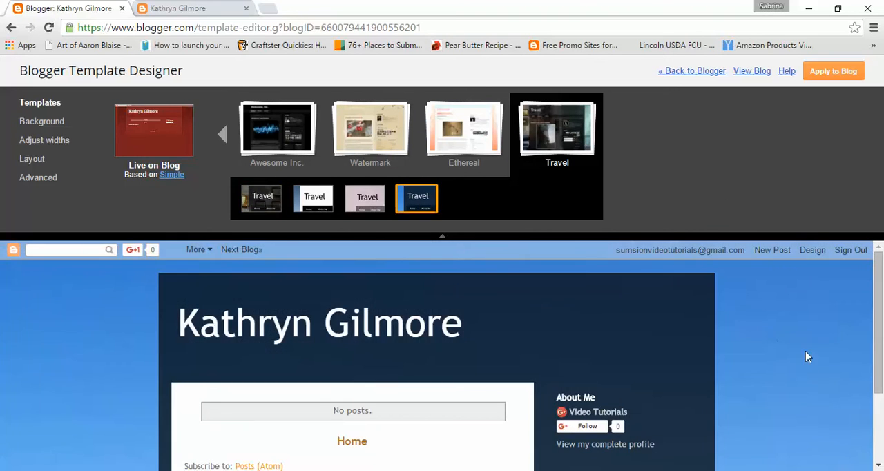
- Choose the blue variant of the Ethereal template and apply it to the blog
{"action": "left_click", "coordinate": [467, 146]}
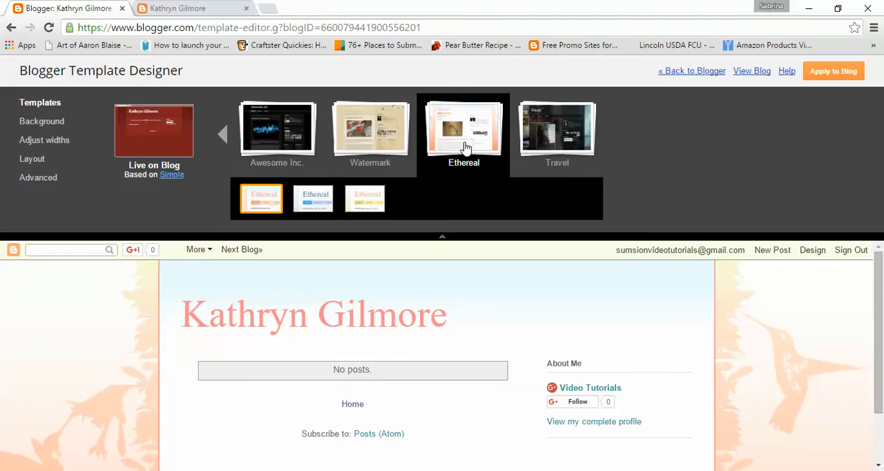
{"action": "left_click", "coordinate": [322, 208]}
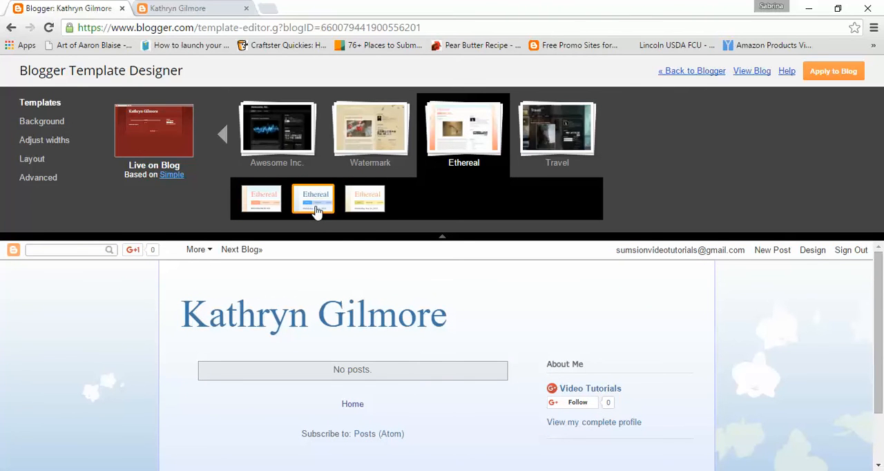
{"action": "scroll", "coordinate": [784, 340], "scroll_direction": "down", "scroll_amount": 3}
{"action": "scroll", "coordinate": [784, 340], "scroll_direction": "up", "scroll_amount": 3}
{"action": "left_click", "coordinate": [850, 77]}
- Check the Ethereal design on the reloaded live blog and return to the template designer
{"action": "left_click", "coordinate": [202, 6]}
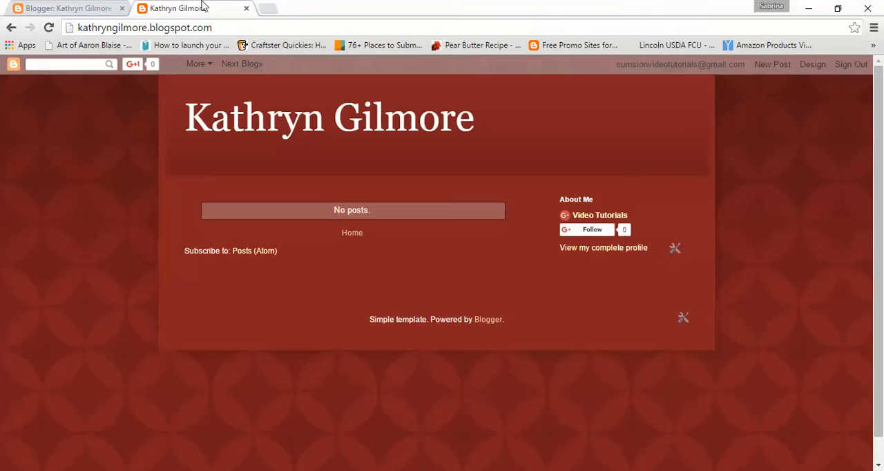
{"action": "left_click", "coordinate": [49, 27]}
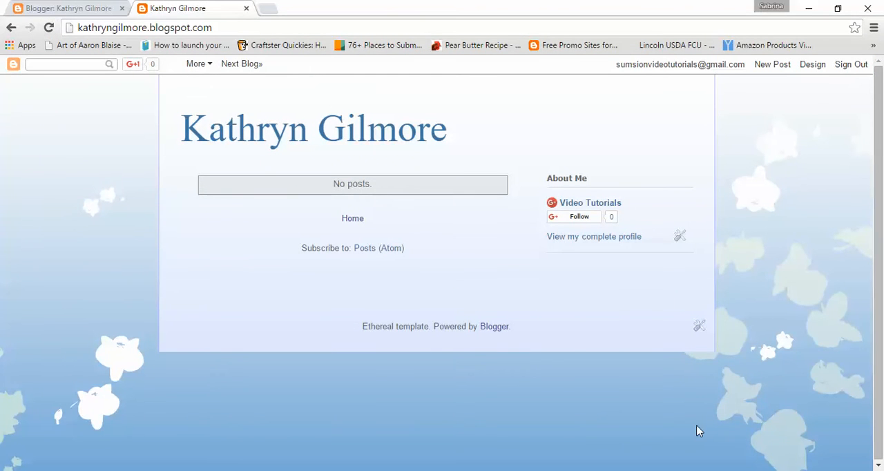
{"action": "left_click", "coordinate": [72, 8]}
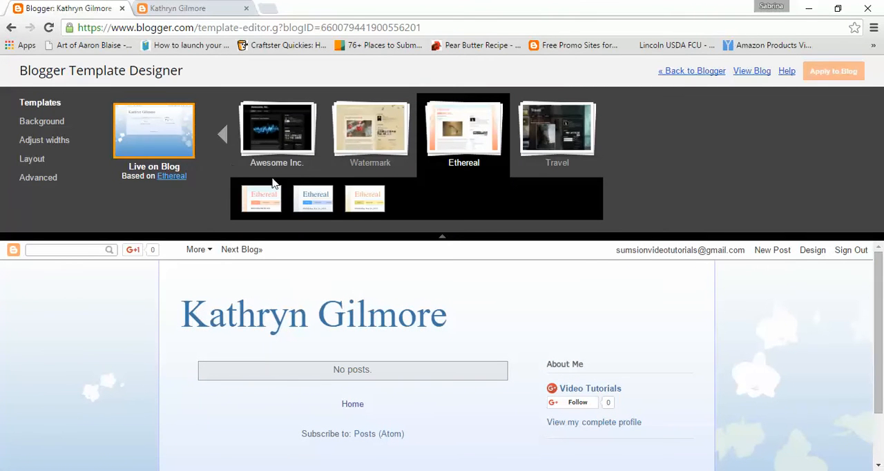
- Preview the red suggested color theme on the blog's background, switch to the turquoise theme and apply it to the blog
{"action": "left_click", "coordinate": [47, 123]}
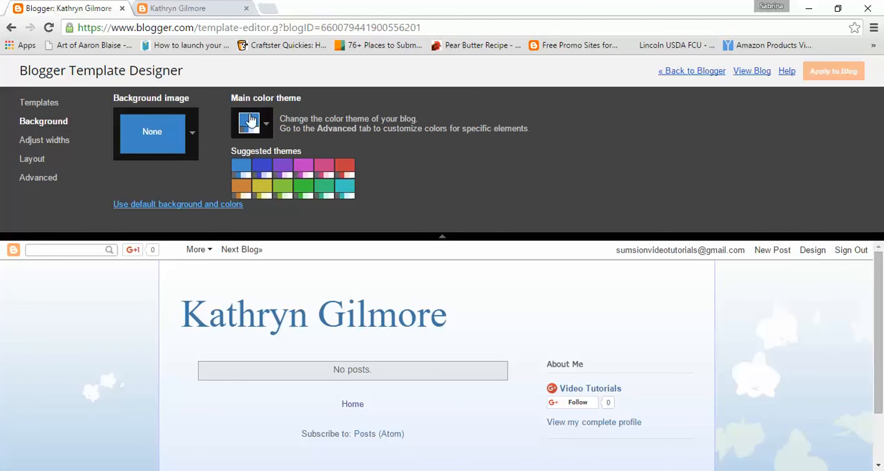
{"action": "left_click", "coordinate": [340, 170]}
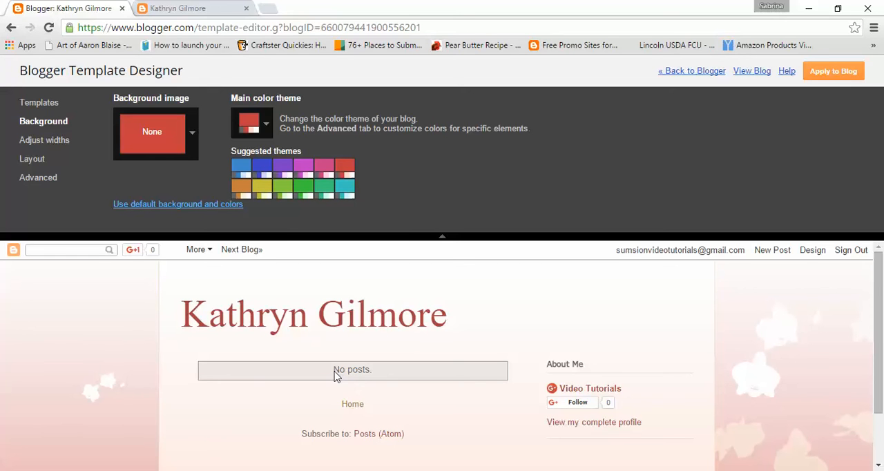
{"action": "left_click", "coordinate": [343, 193]}
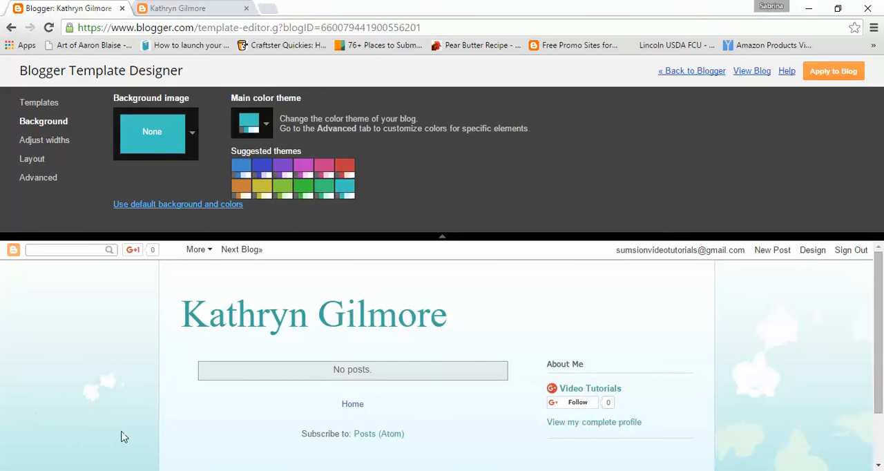
{"action": "left_click", "coordinate": [833, 74]}
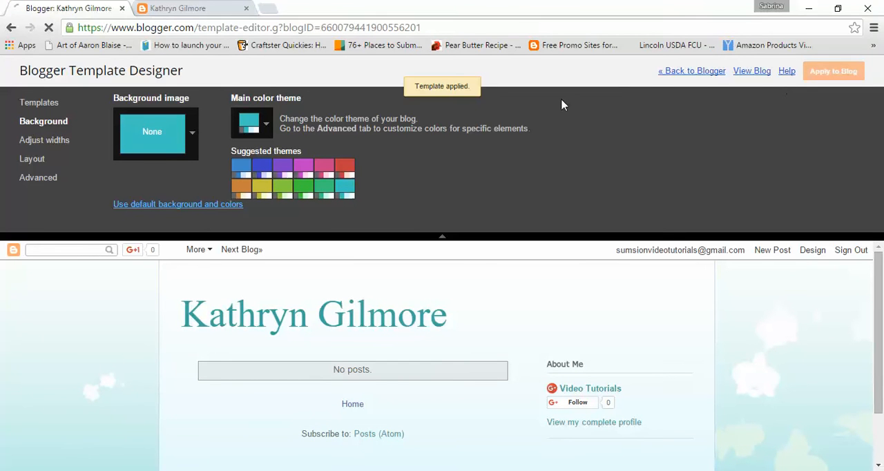
- Reload the live blog to check its turquoise color theme, and return to the template designer
{"action": "left_click", "coordinate": [211, 7]}
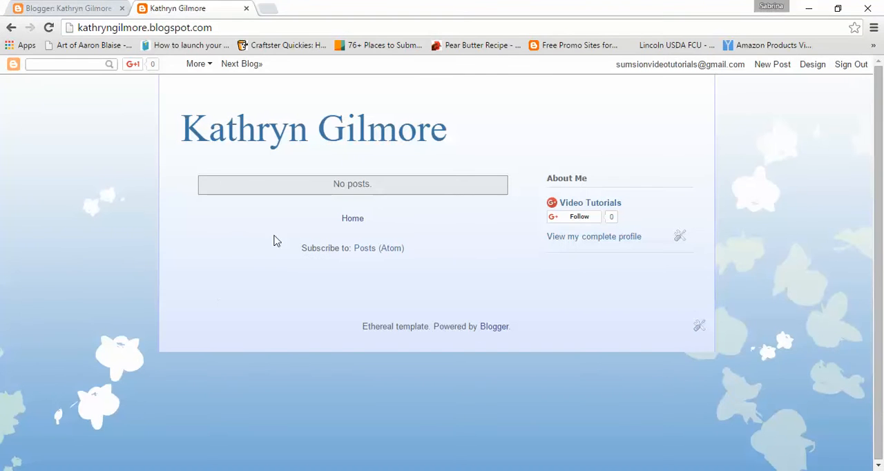
{"action": "left_click", "coordinate": [48, 29]}
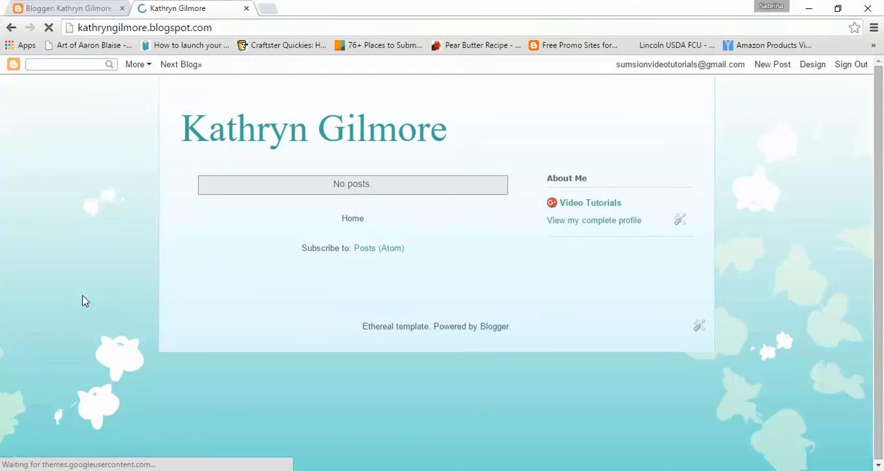
{"action": "left_click", "coordinate": [65, 7]}
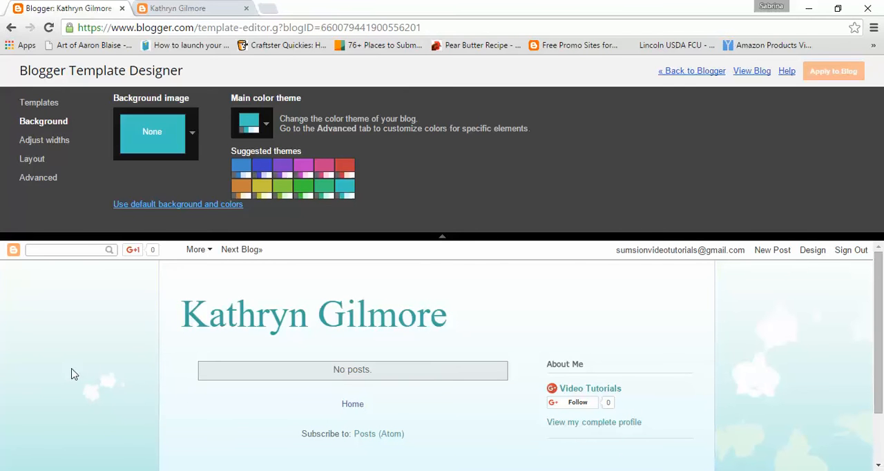
- Preview Abstract background images on the blog: the dark blue curves, the teal gradient, the orange bubbles and the rainbow dots
{"action": "left_click", "coordinate": [193, 139]}
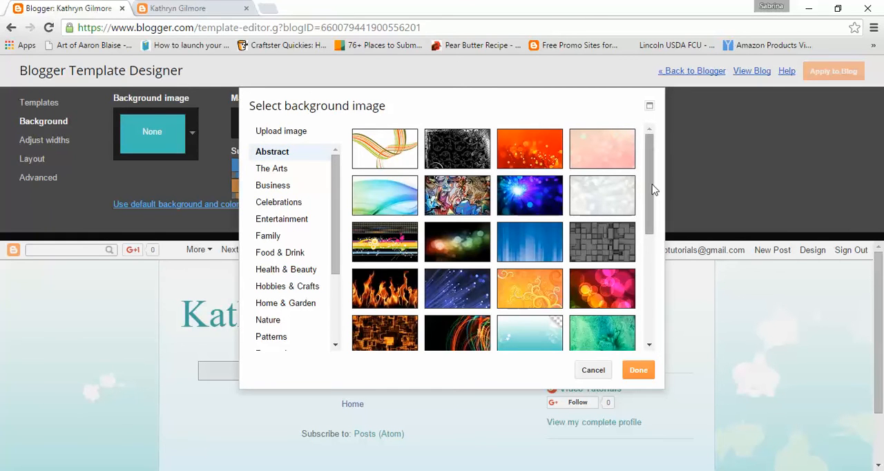
{"action": "left_click_drag", "start_coordinate": [654, 187], "coordinate": [644, 306]}
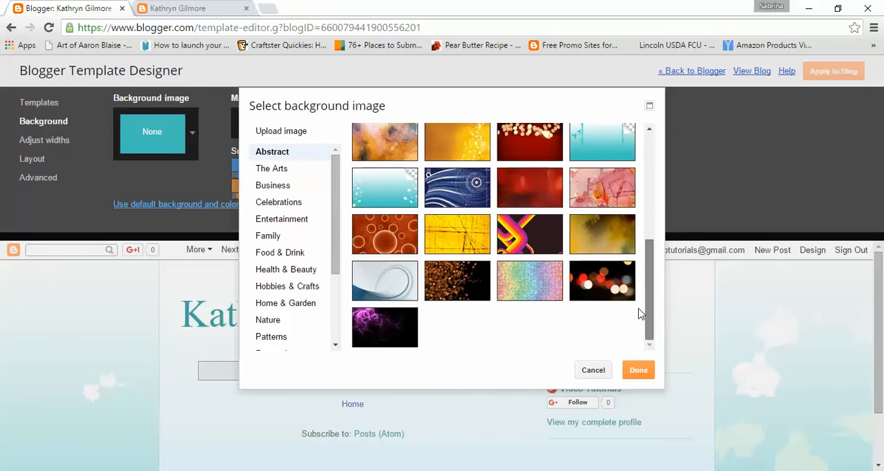
{"action": "left_click", "coordinate": [463, 198]}
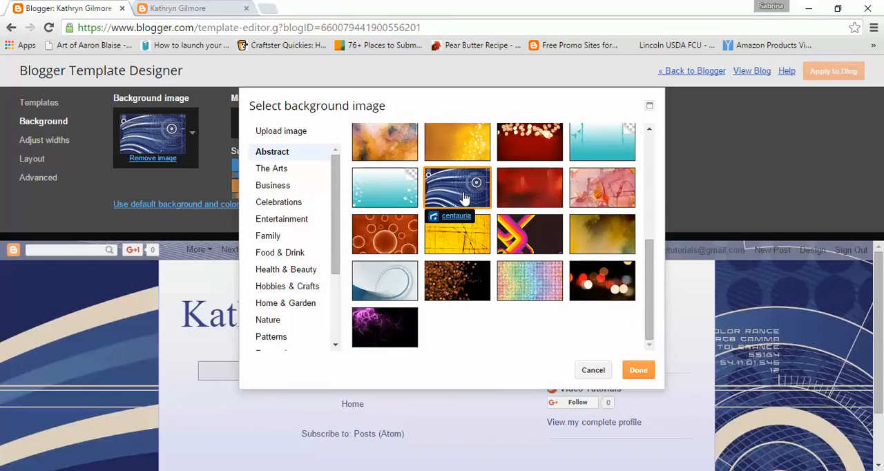
{"action": "left_click", "coordinate": [357, 187]}
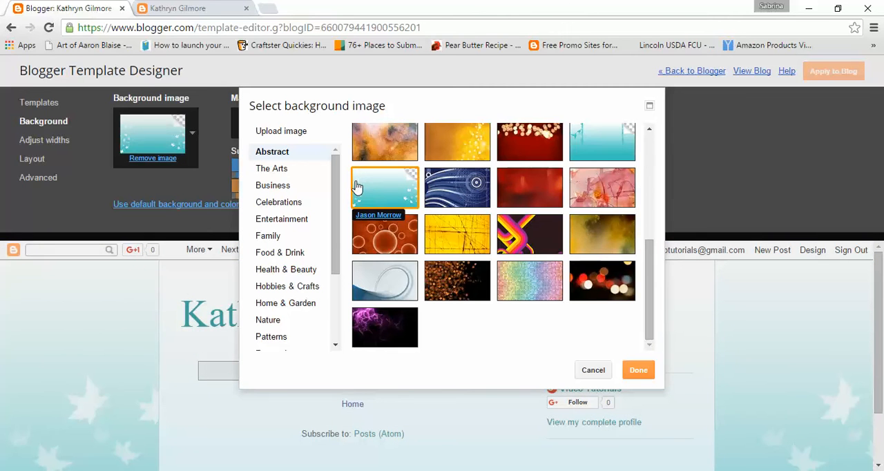
{"action": "left_click", "coordinate": [384, 239]}
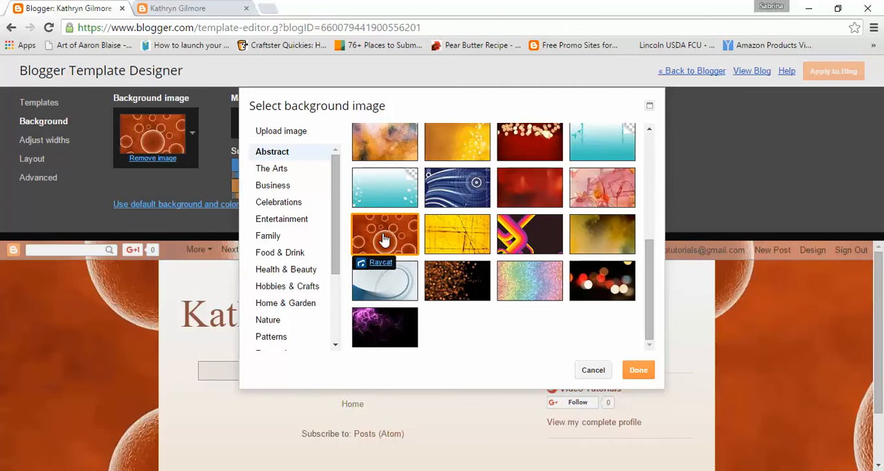
{"action": "left_click", "coordinate": [532, 283]}
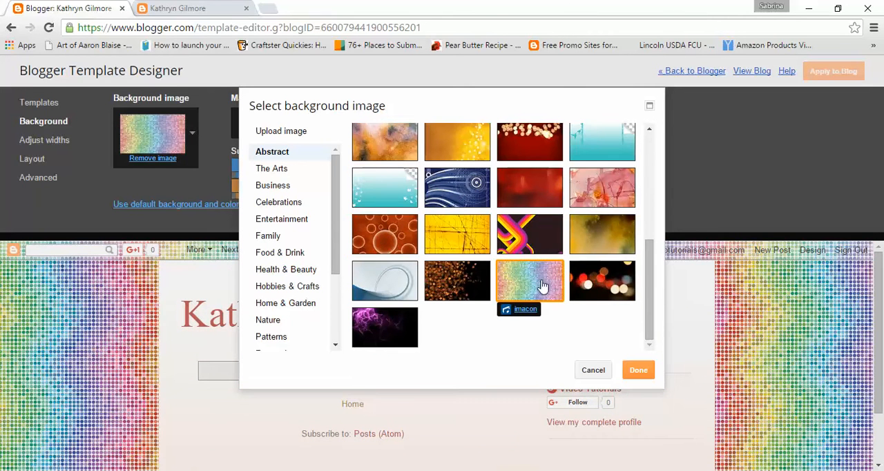
{"action": "scroll", "coordinate": [543, 285], "scroll_direction": "up", "scroll_amount": 5}
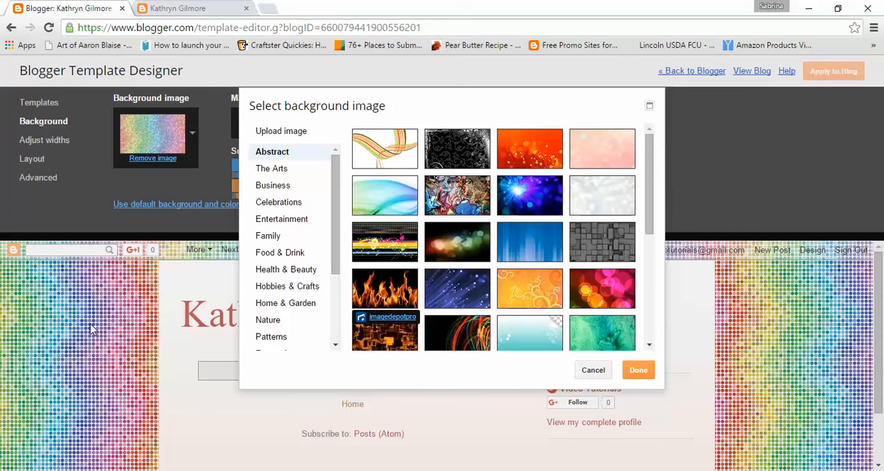
- Reload the live blog to see whether it shows the previewed background, and return to the background image selection
{"action": "left_click", "coordinate": [203, 10]}
{"action": "left_click", "coordinate": [48, 28]}
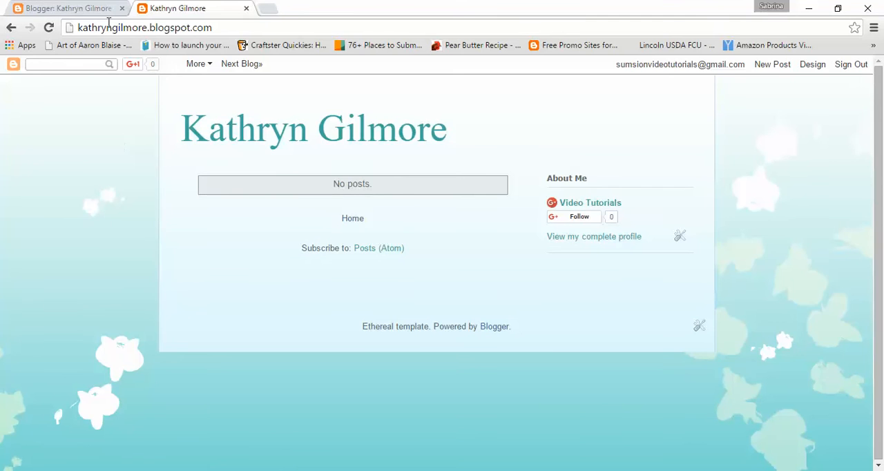
{"action": "left_click", "coordinate": [86, 7]}
- Preview more Abstract background images on the blog: the flames, the glowing orange grid and the green texture
{"action": "left_click", "coordinate": [391, 289]}
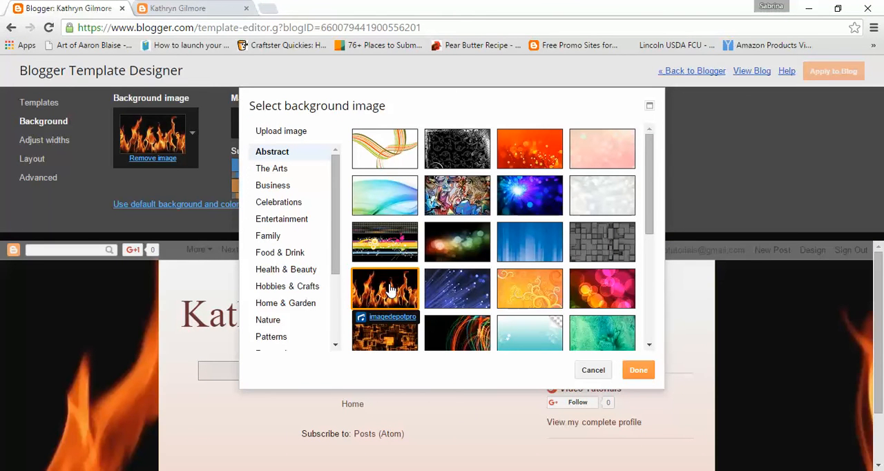
{"action": "left_click", "coordinate": [385, 332]}
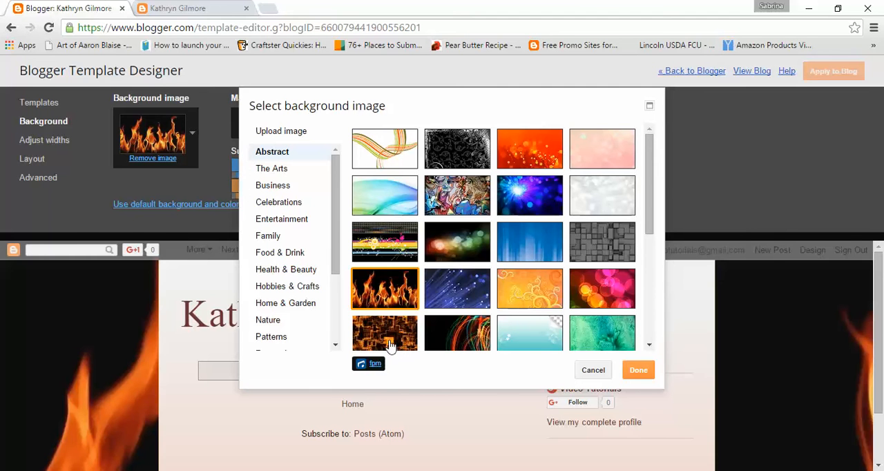
{"action": "left_click", "coordinate": [584, 326]}
- Preview background images from The Arts, including the graffiti, the bookshelves, the rolled blueprints, the ballet shoes and the painted pots
{"action": "left_click", "coordinate": [271, 172]}
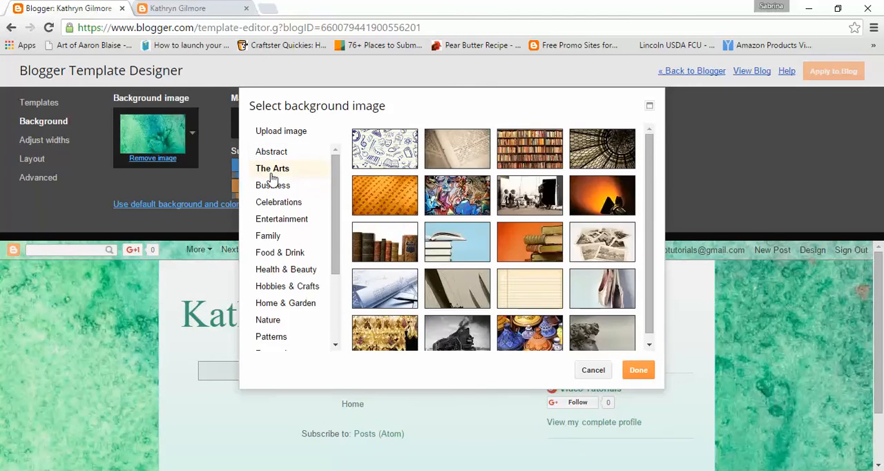
{"action": "left_click", "coordinate": [459, 205]}
{"action": "left_click", "coordinate": [551, 157]}
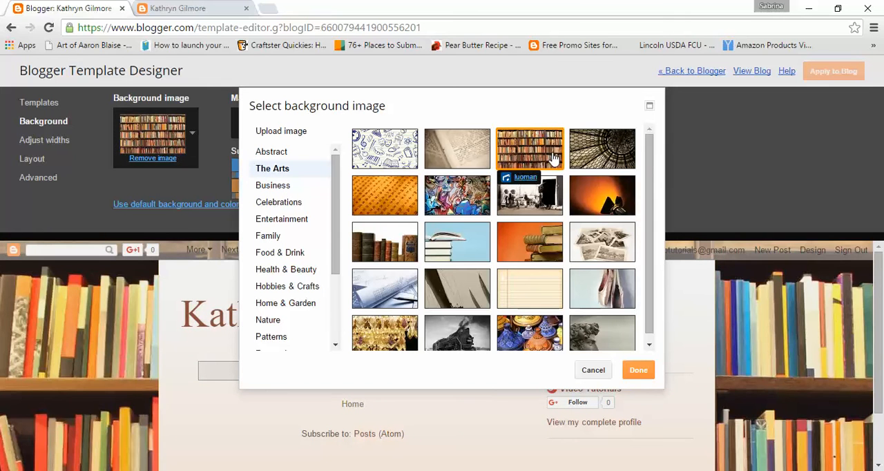
{"action": "left_click", "coordinate": [386, 293]}
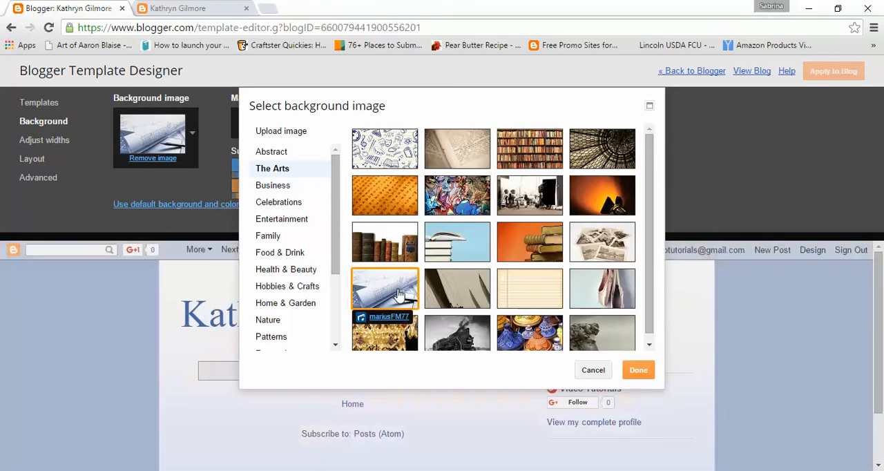
{"action": "scroll", "coordinate": [514, 297], "scroll_direction": "down", "scroll_amount": 1}
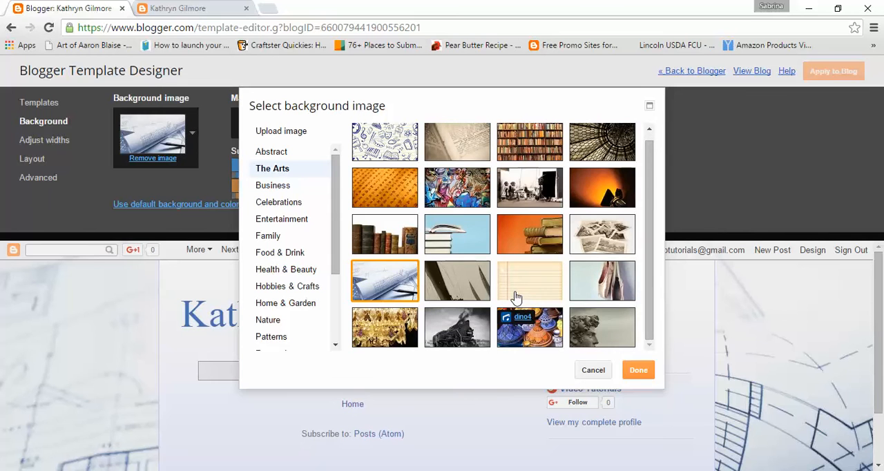
{"action": "left_click", "coordinate": [604, 284]}
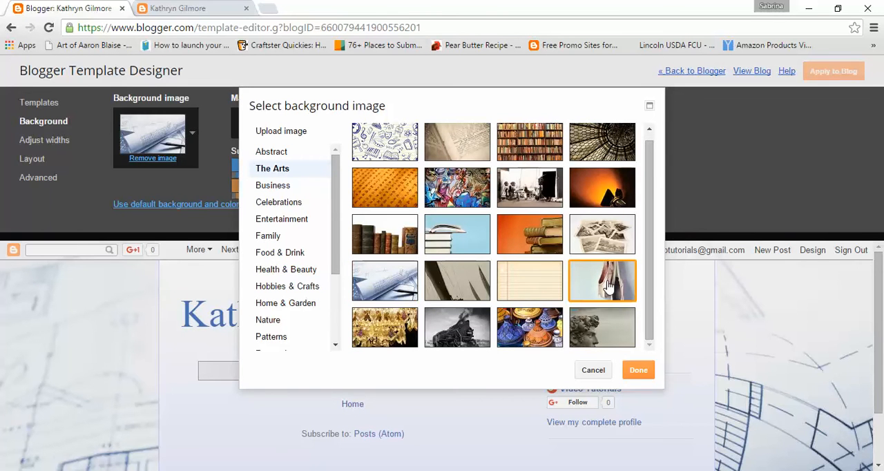
{"action": "left_click", "coordinate": [531, 333]}
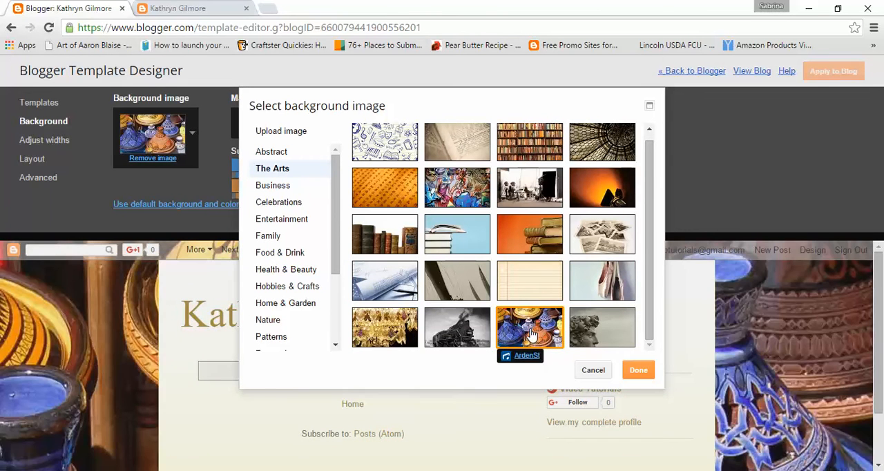
- Look through the Business backgrounds and preview the Celebrations sunburst, red roses, red hearts, green clovers, wedding cake and yellow chicks
{"action": "left_click", "coordinate": [277, 188]}
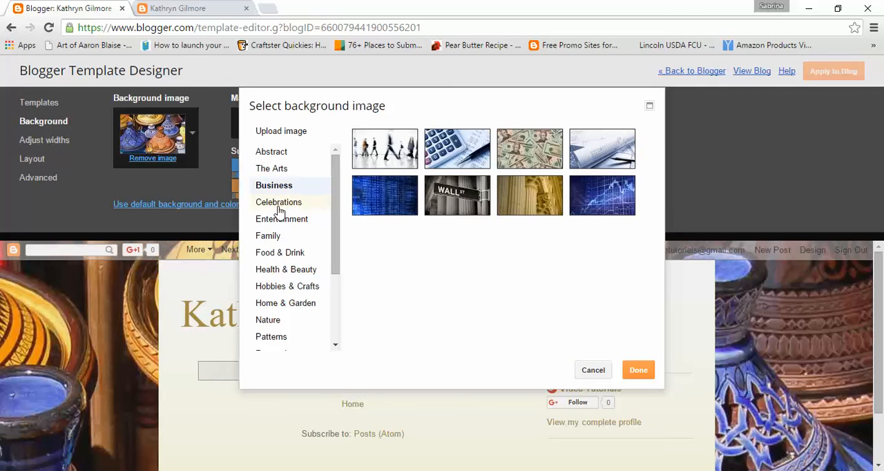
{"action": "left_click", "coordinate": [279, 210]}
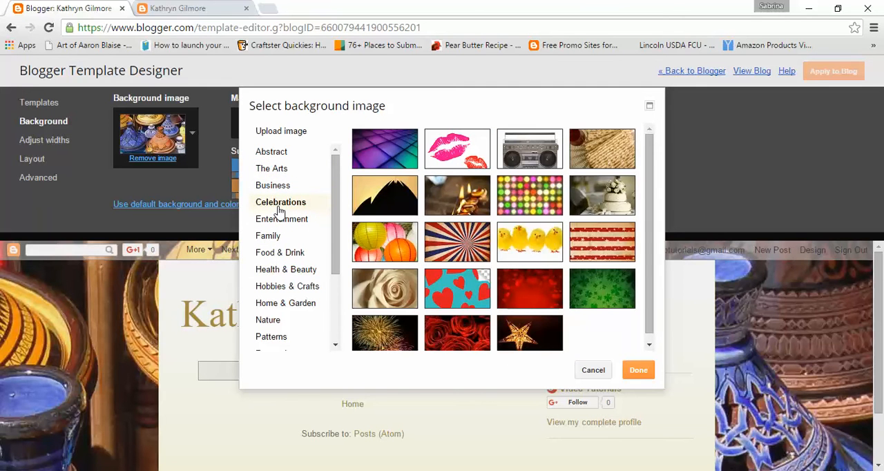
{"action": "left_click", "coordinate": [482, 255]}
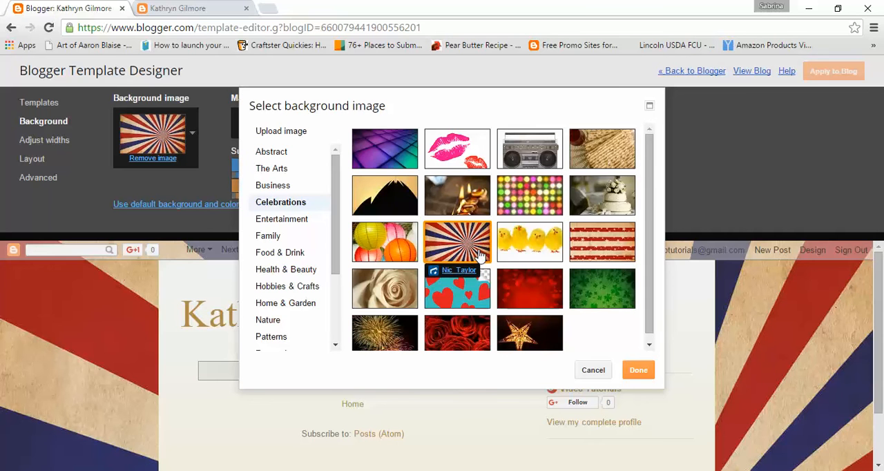
{"action": "left_click", "coordinate": [463, 342]}
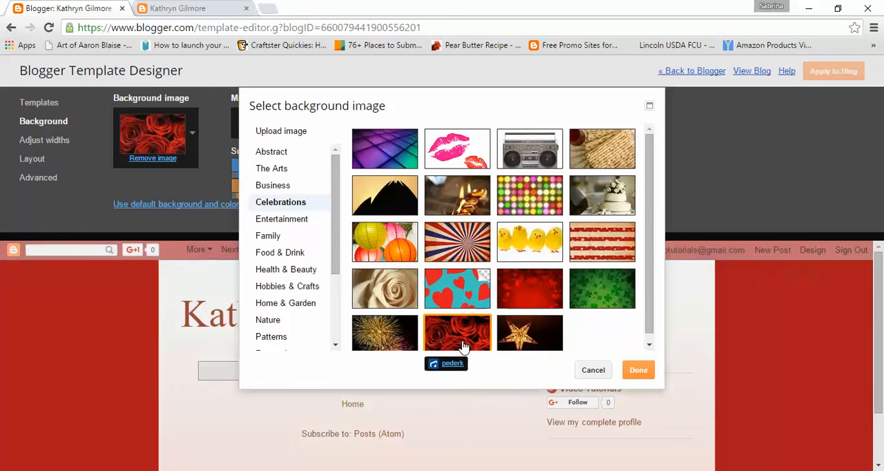
{"action": "left_click", "coordinate": [515, 289]}
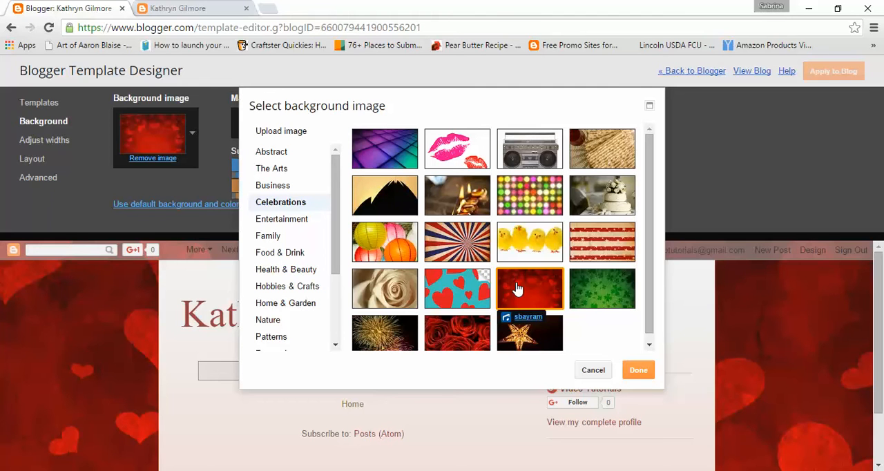
{"action": "left_click", "coordinate": [591, 299]}
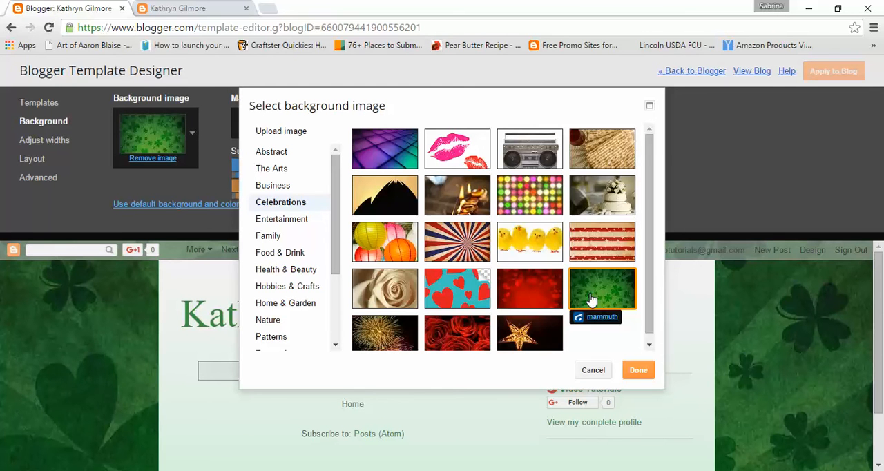
{"action": "left_click", "coordinate": [608, 200]}
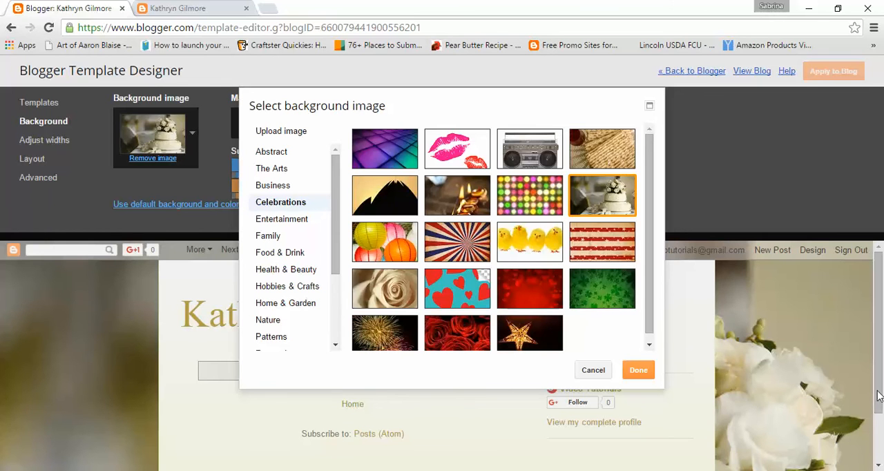
{"action": "left_click", "coordinate": [533, 240]}
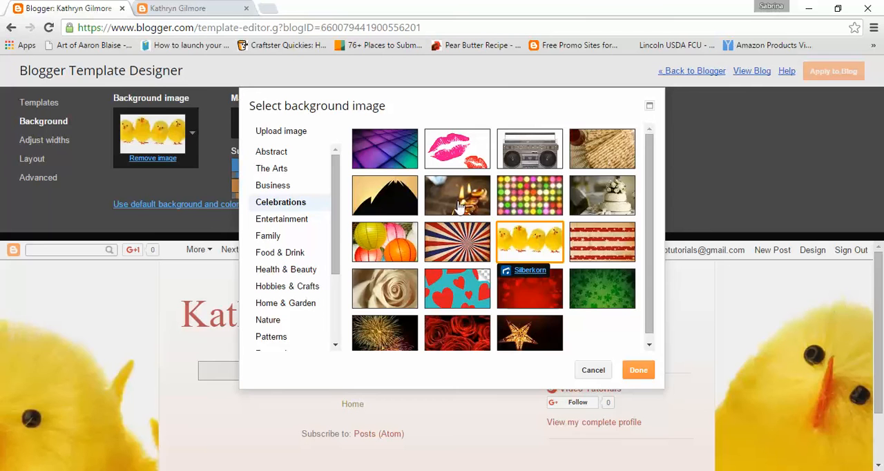
- Preview the eggs and pretzels backgrounds from Food & Drink, and select the jelly beans image
{"action": "left_click", "coordinate": [278, 253]}
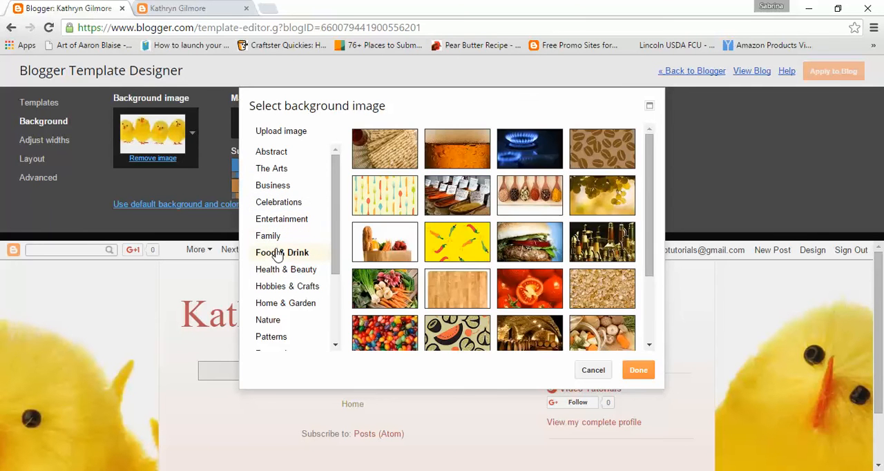
{"action": "left_click_drag", "start_coordinate": [648, 188], "coordinate": [652, 266]}
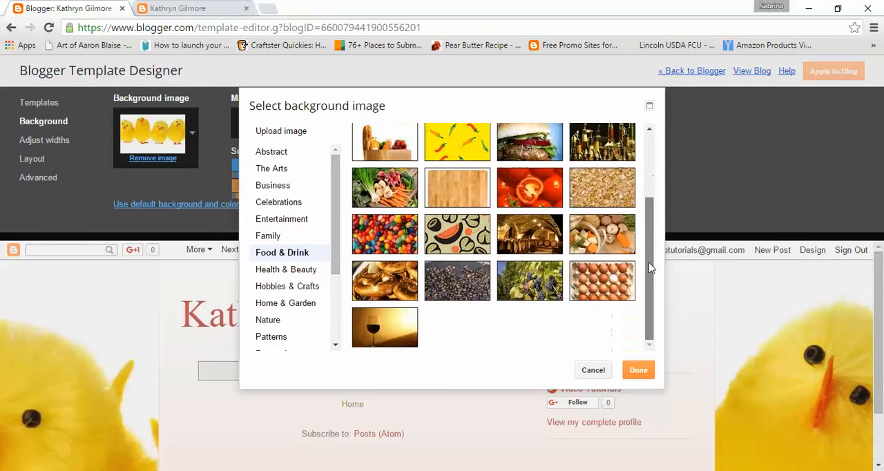
{"action": "left_click", "coordinate": [602, 290]}
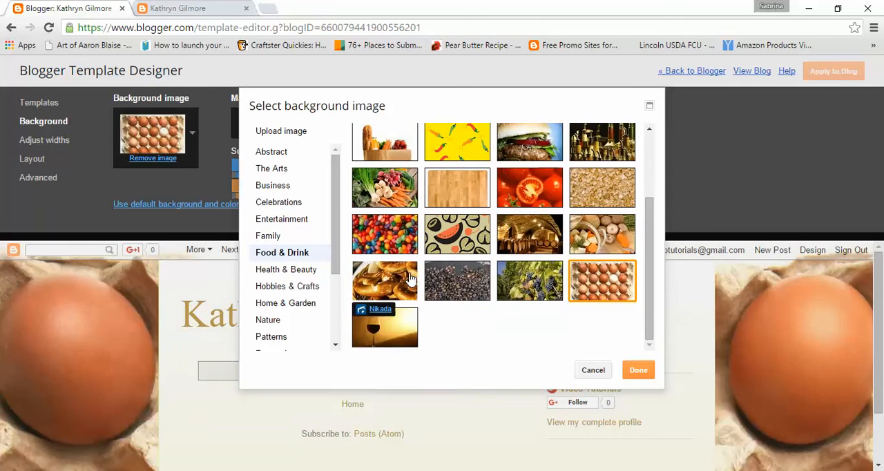
{"action": "left_click", "coordinate": [391, 286]}
{"action": "left_click", "coordinate": [401, 230]}
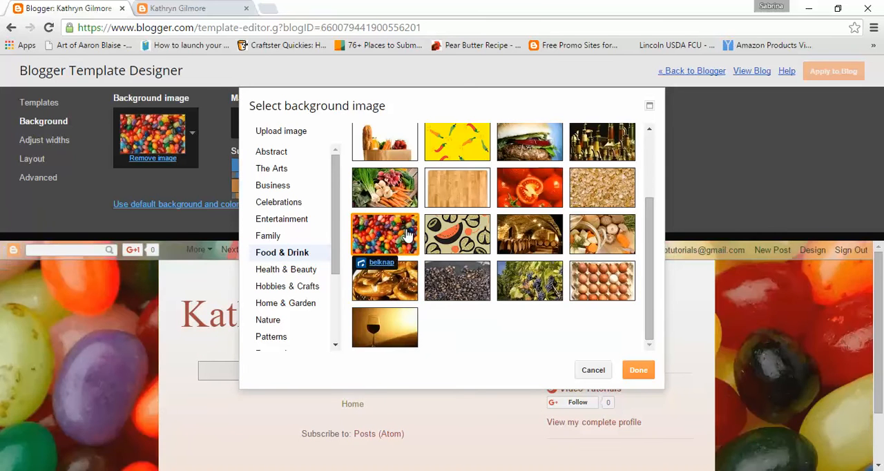
- Preview the spice spoons and labelled spice market images from Food & Drink as the blog background
{"action": "scroll", "coordinate": [504, 276], "scroll_direction": "up", "scroll_amount": 3}
{"action": "left_click", "coordinate": [536, 198]}
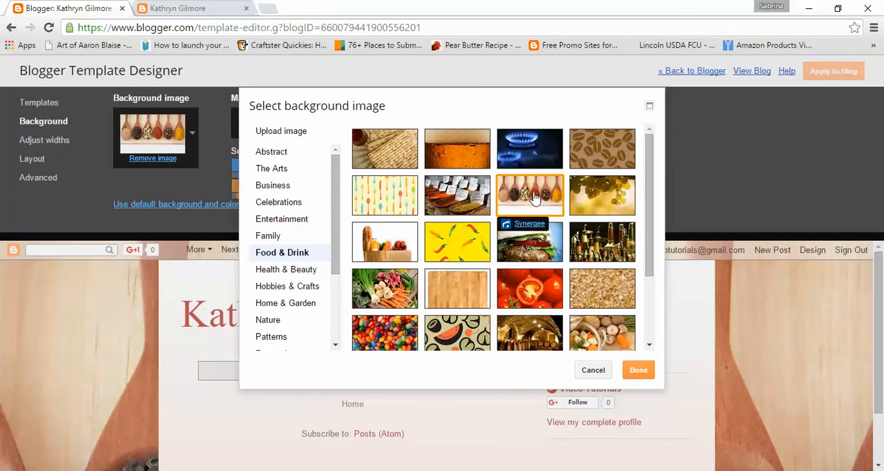
{"action": "left_click", "coordinate": [477, 198]}
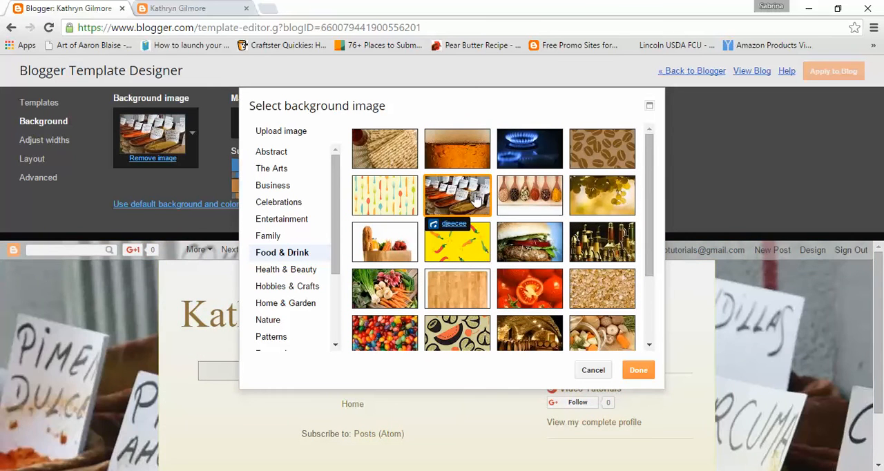
- Preview the ribbon spools, glue bottle, crossword, chess pieces and parchment scroll backgrounds from Hobbies & Crafts
{"action": "left_click", "coordinate": [287, 291]}
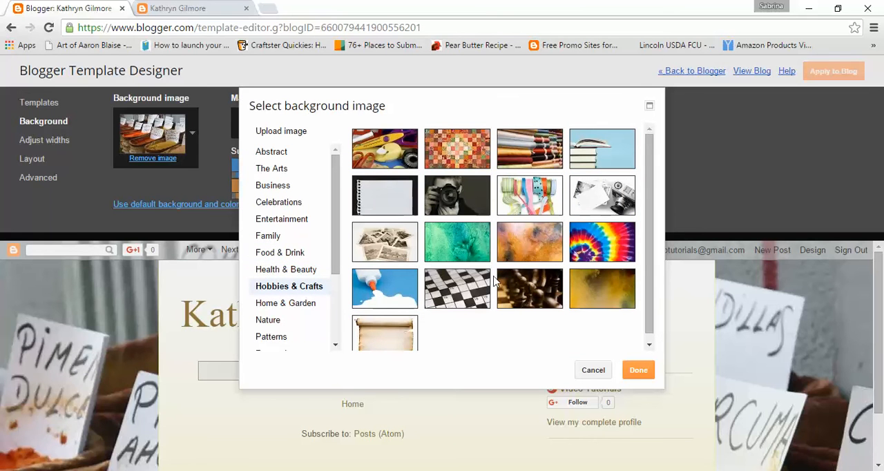
{"action": "left_click", "coordinate": [517, 192]}
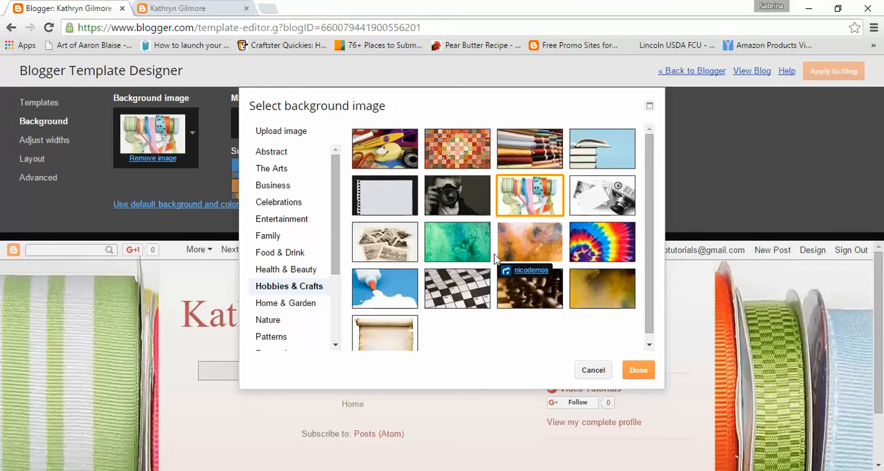
{"action": "left_click", "coordinate": [402, 290]}
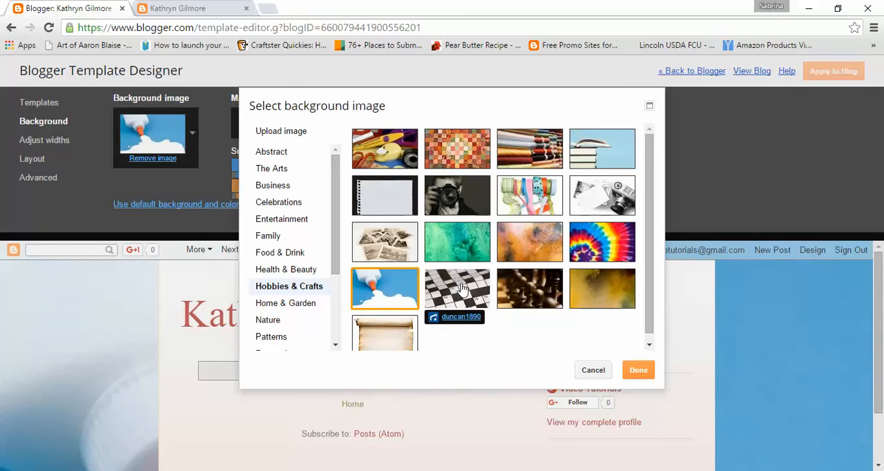
{"action": "left_click", "coordinate": [463, 288]}
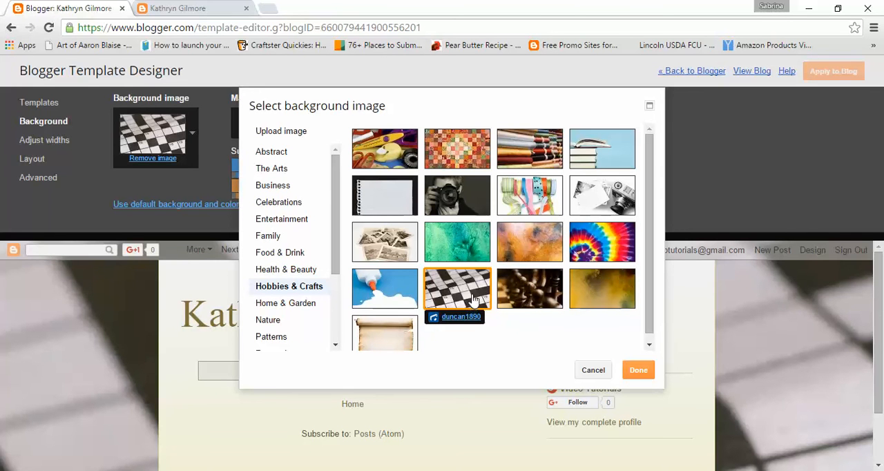
{"action": "left_click", "coordinate": [538, 303]}
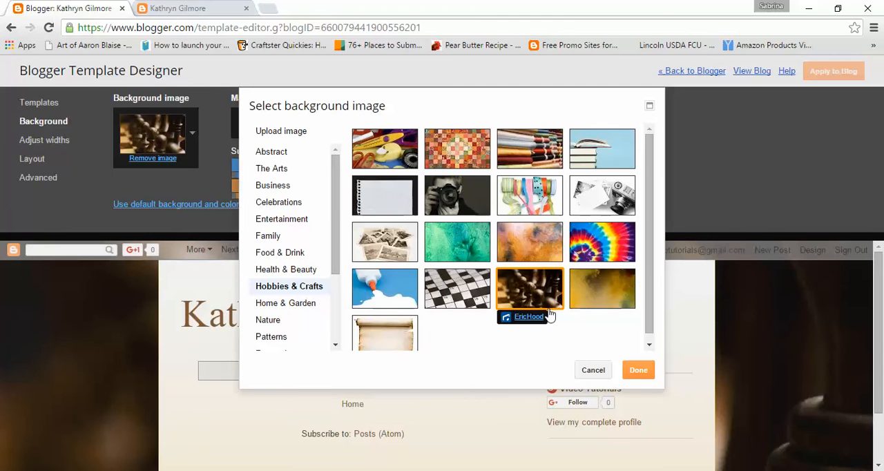
{"action": "left_click", "coordinate": [387, 341]}
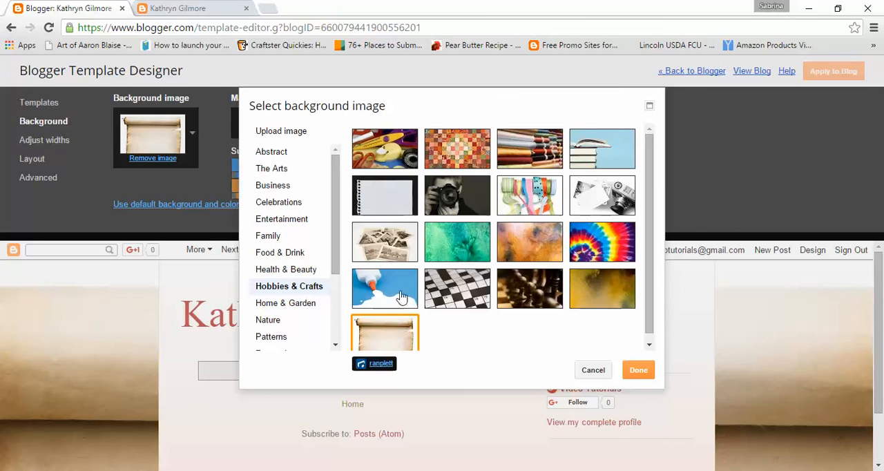
- Browse the background images in the Science and Shopping categories
{"action": "scroll", "coordinate": [266, 302], "scroll_direction": "down", "scroll_amount": 3}
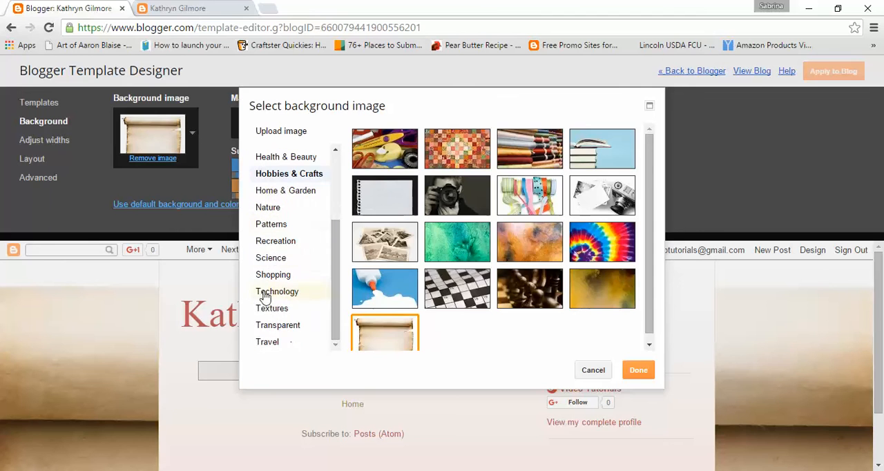
{"action": "left_click", "coordinate": [273, 249]}
{"action": "left_click", "coordinate": [275, 257]}
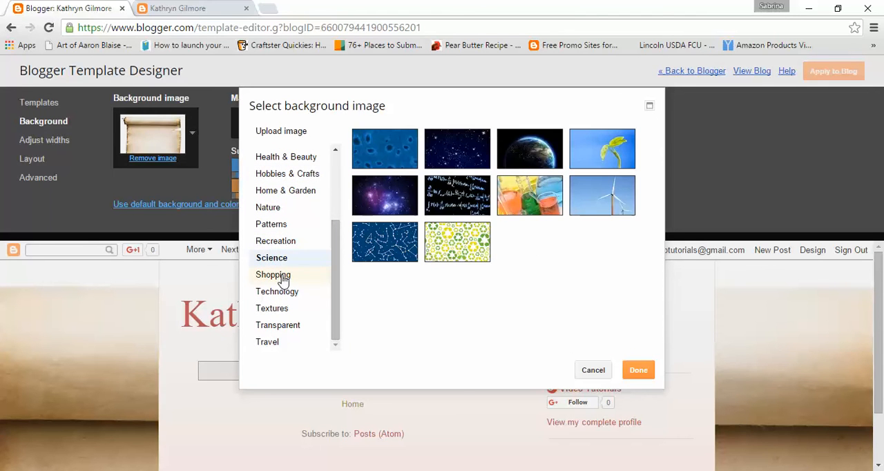
{"action": "left_click", "coordinate": [280, 277]}
{"action": "scroll", "coordinate": [282, 263], "scroll_direction": "up", "scroll_amount": 3}
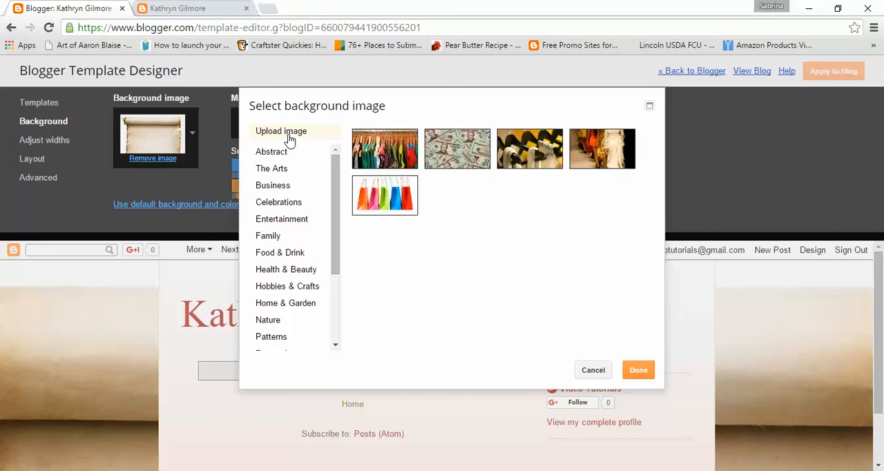
- Check the option to upload a custom background image, browse the Dropbox folder for a file and cancel the selection
{"action": "left_click", "coordinate": [291, 140]}
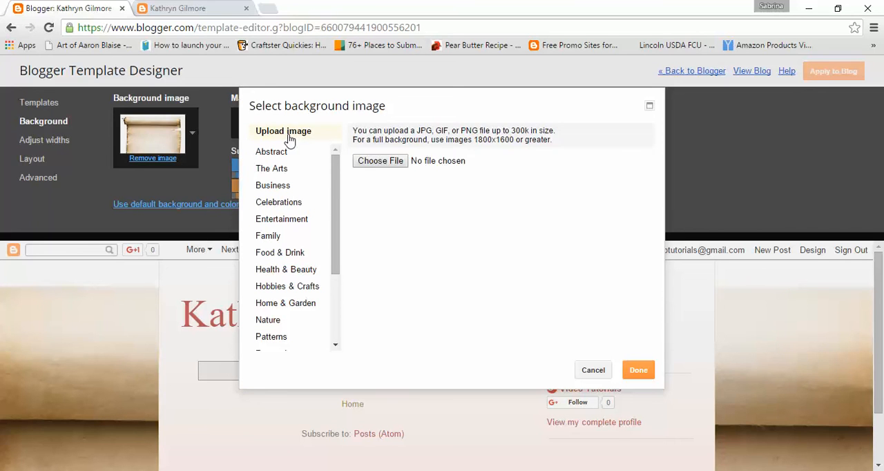
{"action": "left_click", "coordinate": [382, 166]}
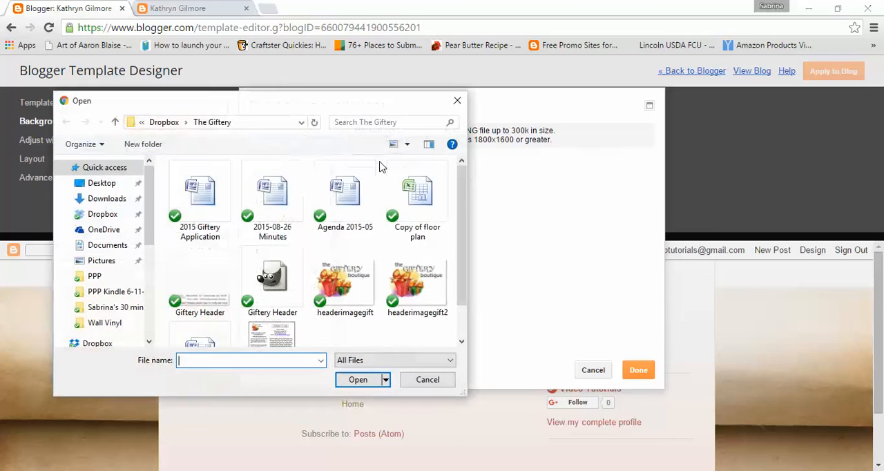
{"action": "left_click", "coordinate": [121, 215]}
{"action": "scroll", "coordinate": [346, 246], "scroll_direction": "down", "scroll_amount": 5}
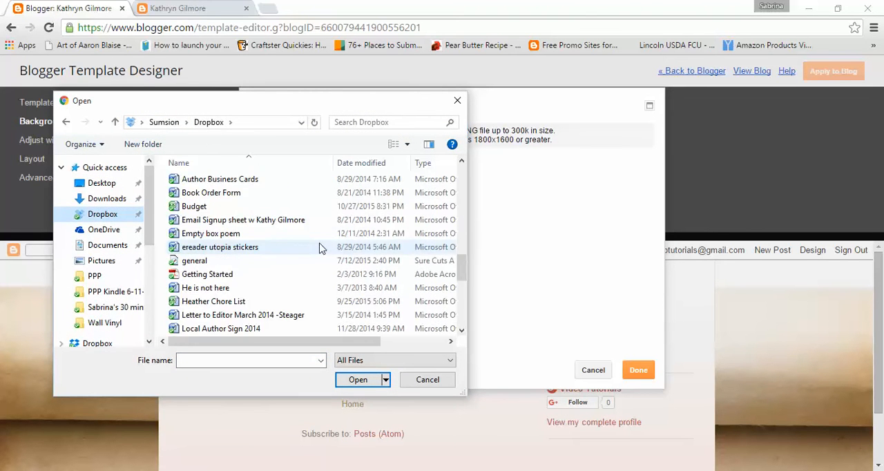
{"action": "scroll", "coordinate": [320, 247], "scroll_direction": "up", "scroll_amount": 10}
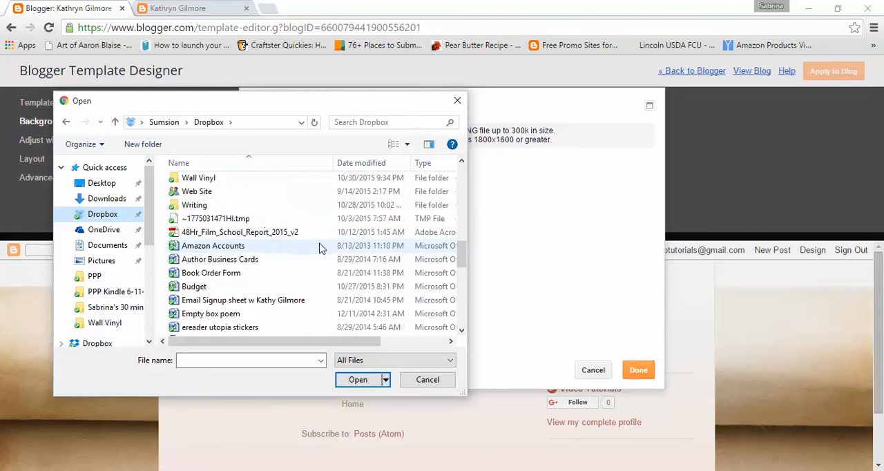
{"action": "left_click", "coordinate": [427, 380]}
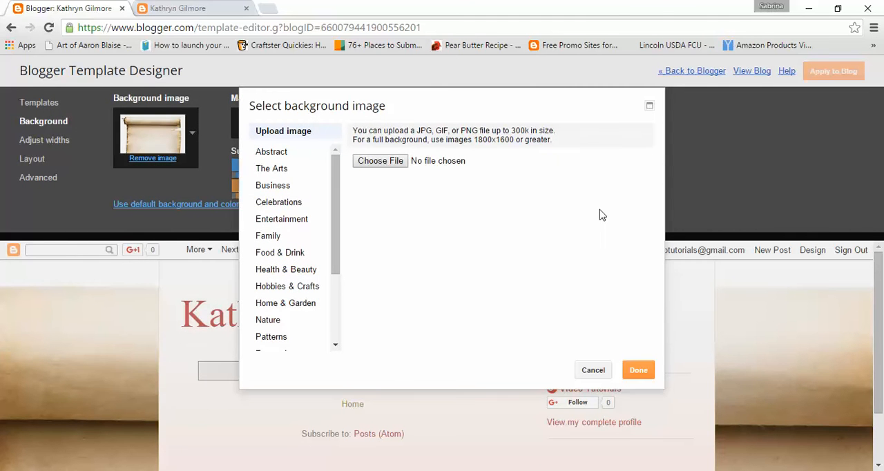
- Apply the blue and green wave background from Abstract to the blog and reload the published page to check it
{"action": "left_click", "coordinate": [272, 152]}
{"action": "left_click", "coordinate": [379, 200]}
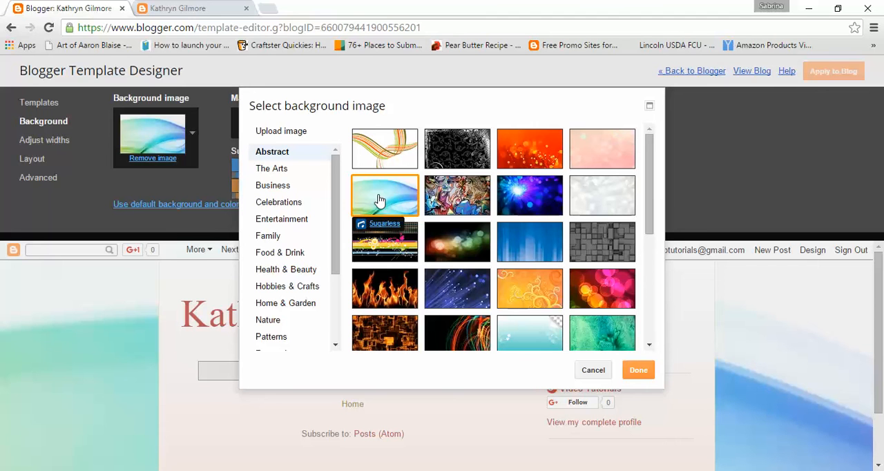
{"action": "left_click", "coordinate": [639, 369]}
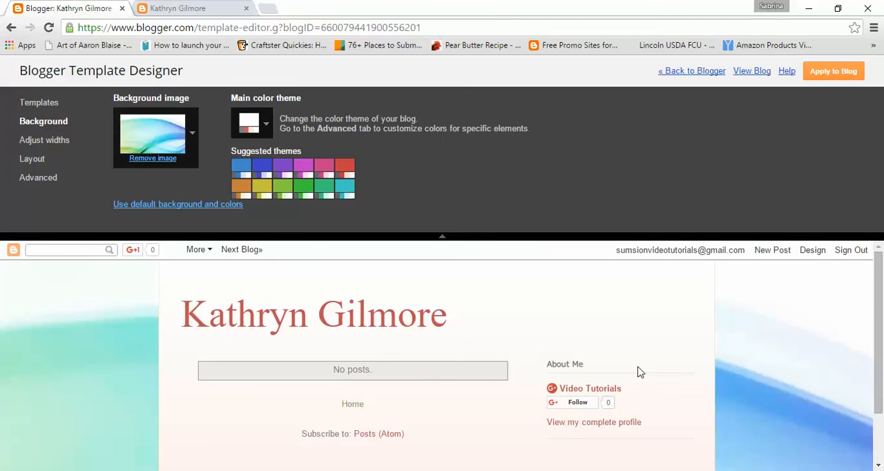
{"action": "left_click", "coordinate": [827, 74]}
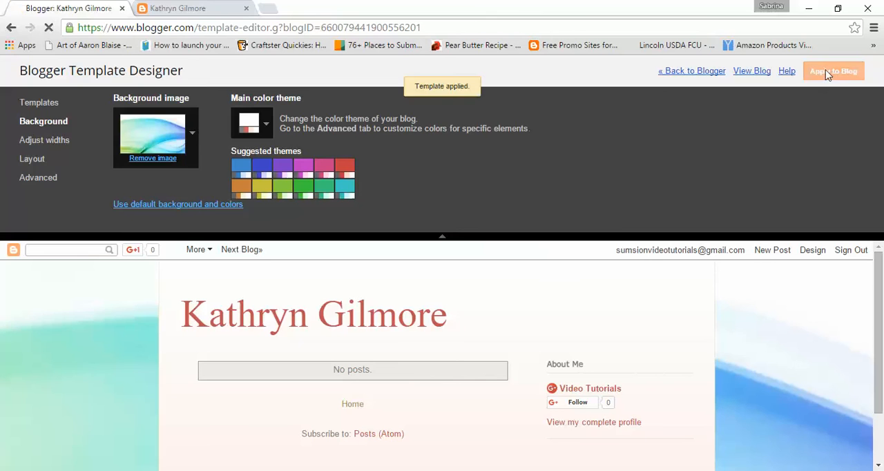
{"action": "left_click", "coordinate": [207, 9]}
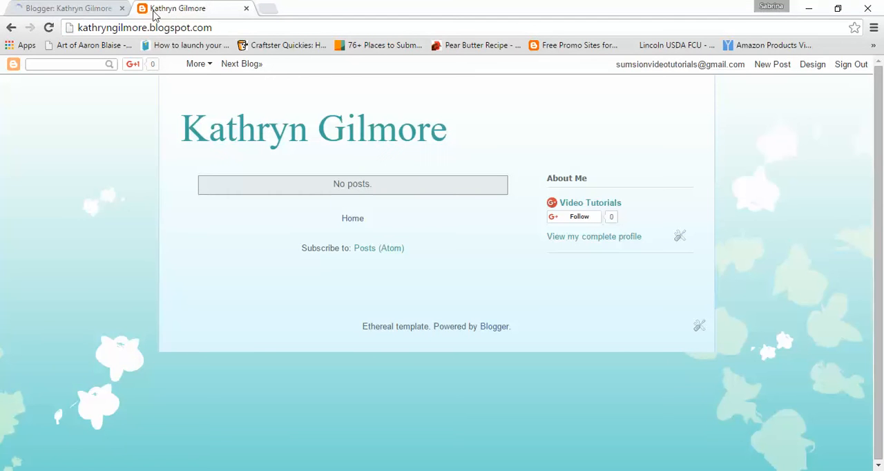
{"action": "left_click", "coordinate": [52, 27]}
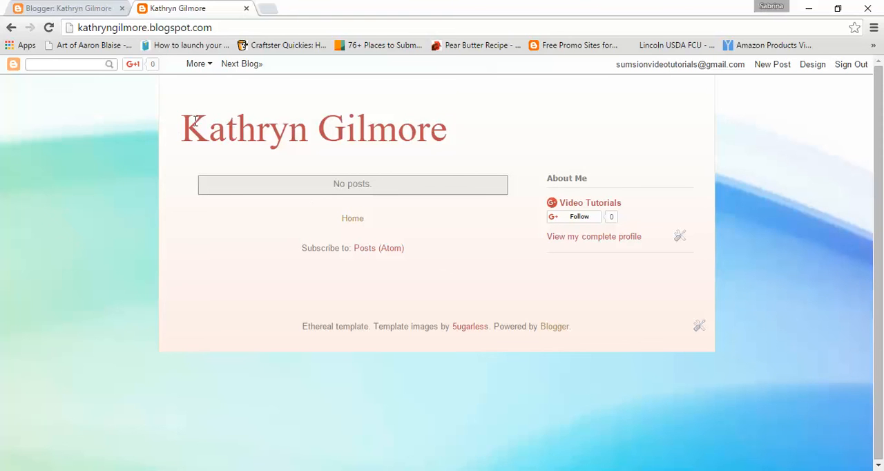
- Apply the teal suggested color theme to the blog and reload the published page to check it
{"action": "left_click", "coordinate": [38, 8]}
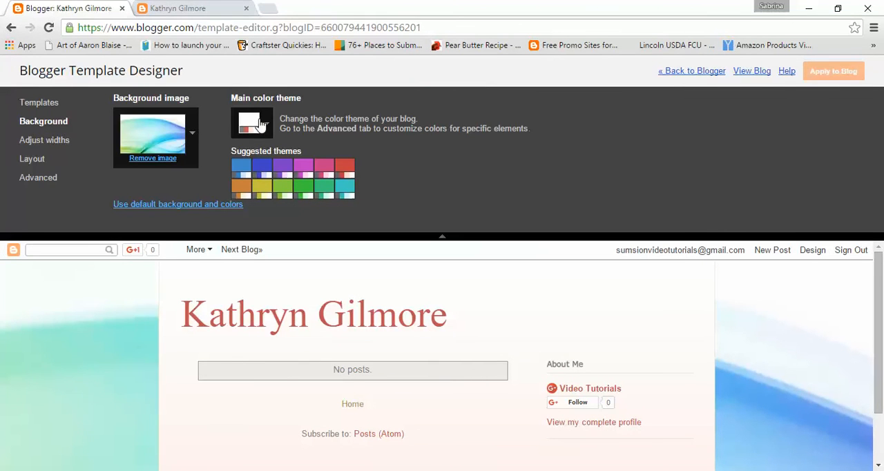
{"action": "left_click", "coordinate": [346, 193]}
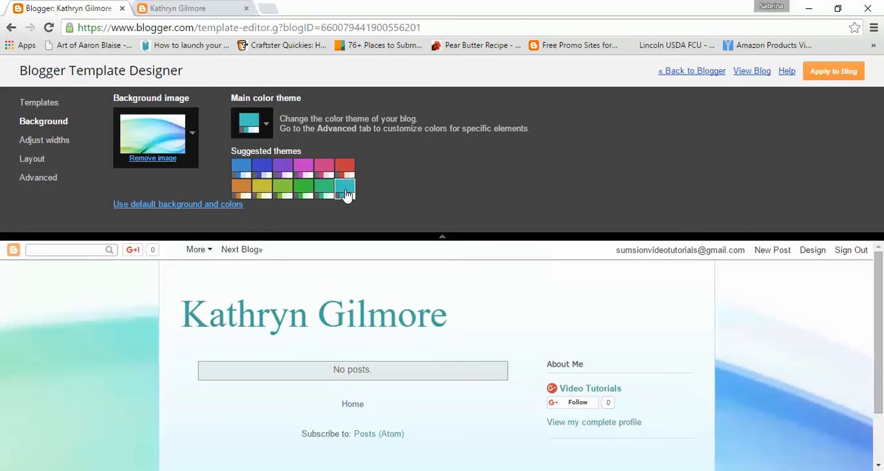
{"action": "left_click", "coordinate": [850, 73]}
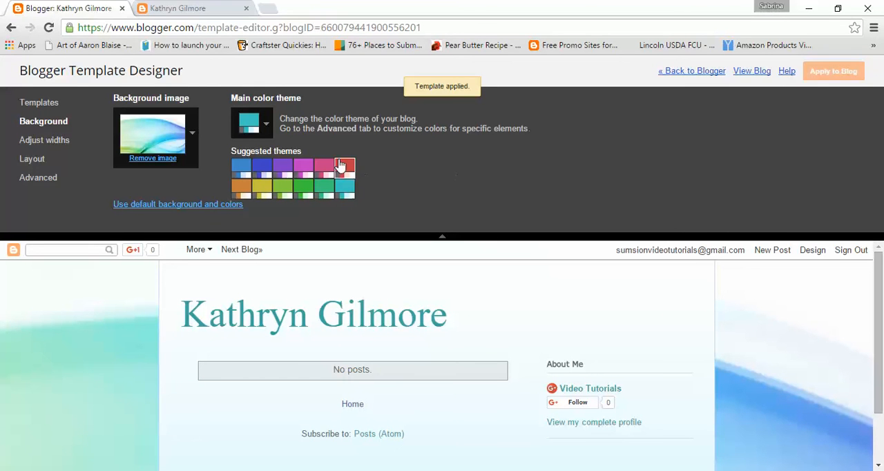
{"action": "key", "text": "ctrl+Tab"}
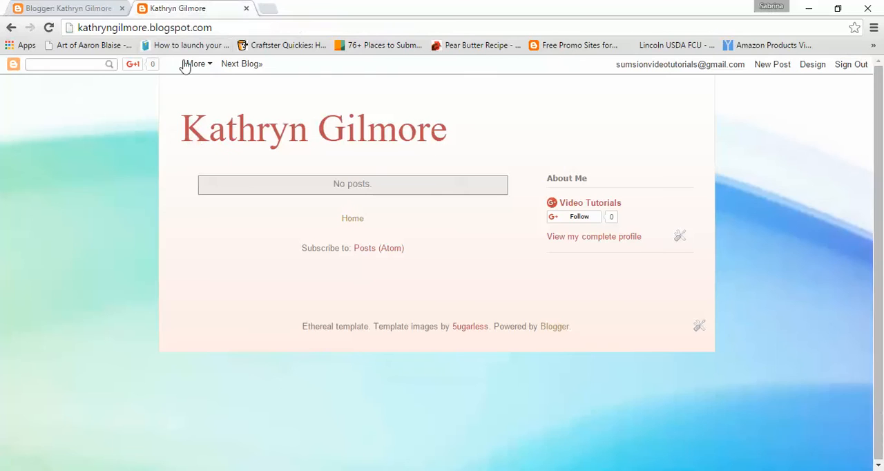
{"action": "left_click", "coordinate": [49, 29]}
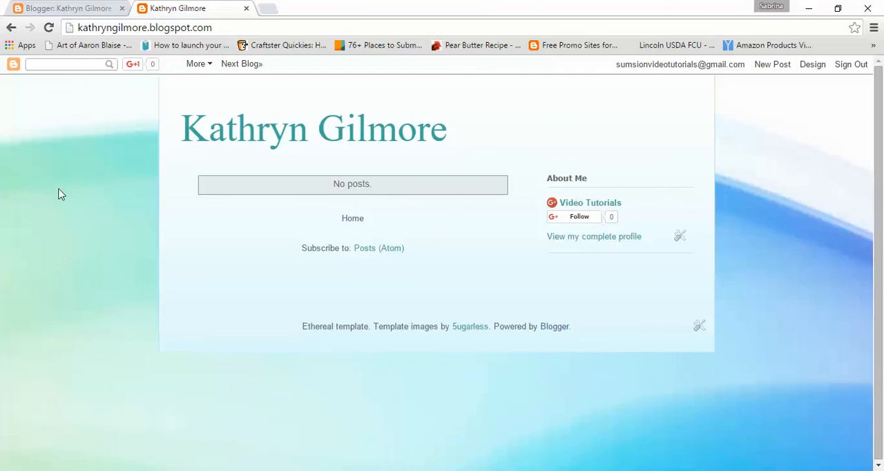
- Try an entire blog width of 1030 px in the template designer and reset the widths to the template default
{"action": "left_click", "coordinate": [71, 6]}
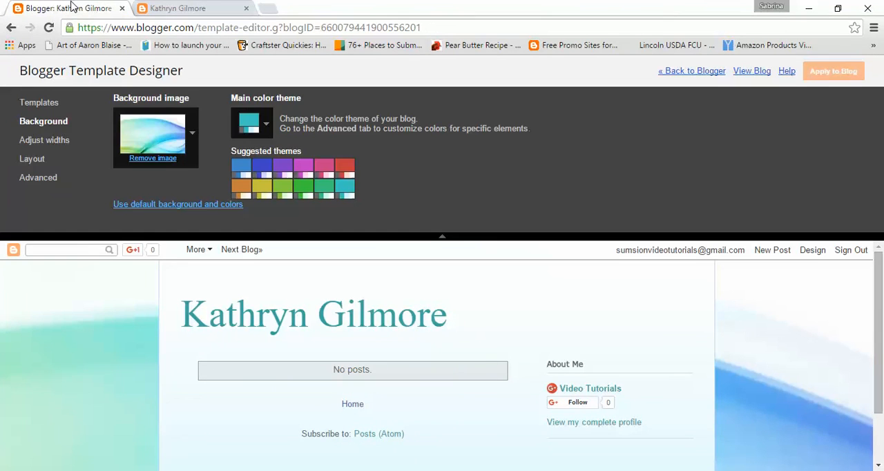
{"action": "left_click", "coordinate": [36, 141]}
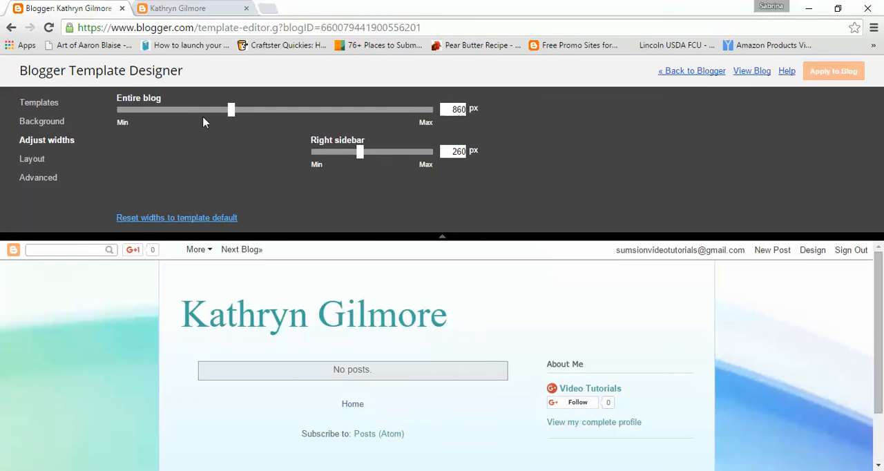
{"action": "left_click_drag", "start_coordinate": [232, 114], "coordinate": [284, 126]}
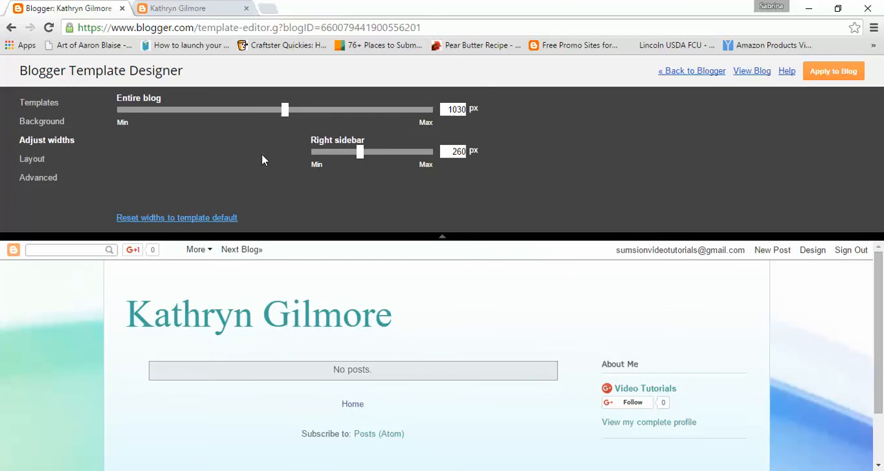
{"action": "left_click", "coordinate": [190, 220]}
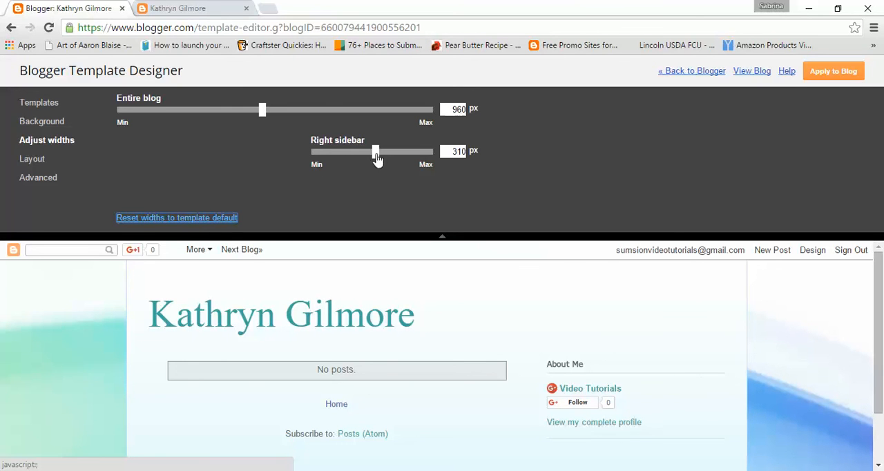
- Try right sidebar widths of 410 px and 200 px, and reset the widths to the template default
{"action": "left_click_drag", "start_coordinate": [378, 158], "coordinate": [407, 152]}
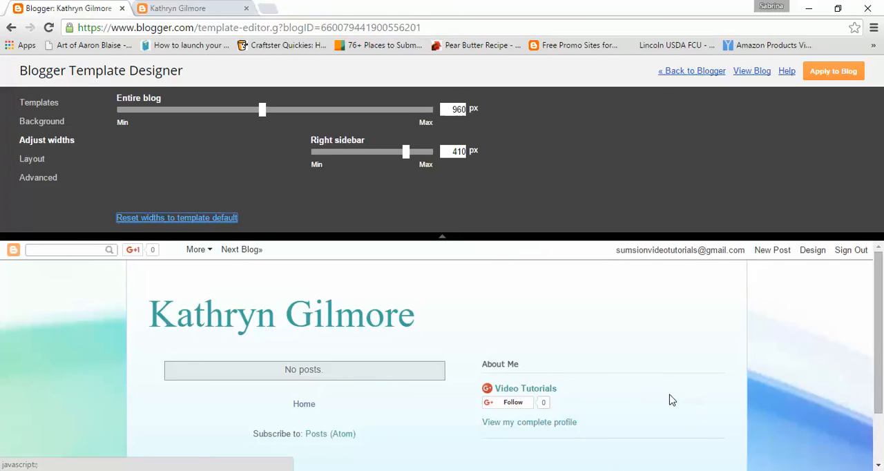
{"action": "left_click_drag", "start_coordinate": [407, 154], "coordinate": [342, 155]}
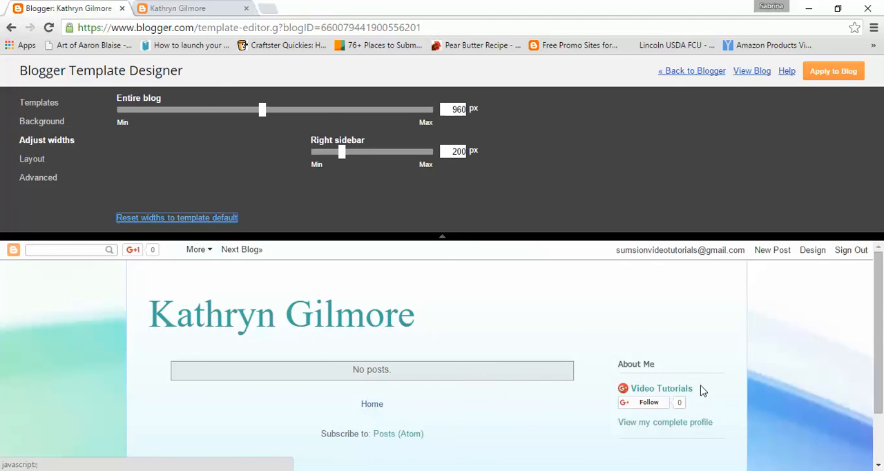
{"action": "left_click", "coordinate": [195, 220]}
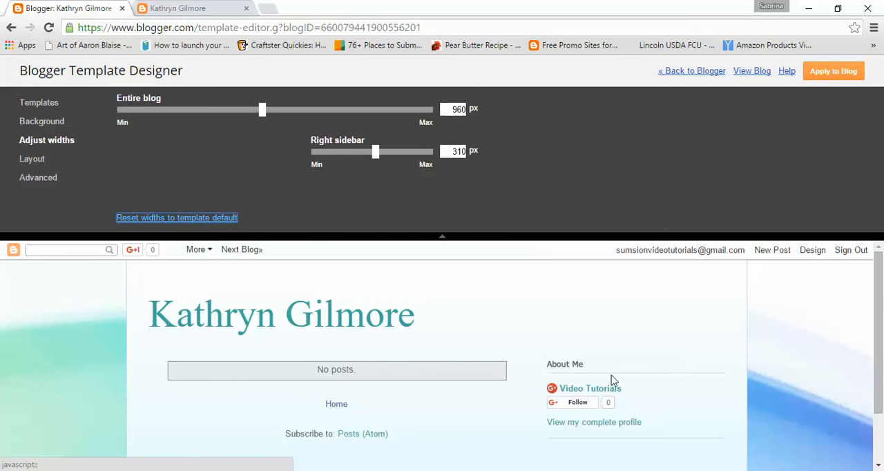
{"action": "scroll", "coordinate": [702, 385], "scroll_direction": "down", "scroll_amount": 1}
{"action": "scroll", "coordinate": [702, 385], "scroll_direction": "up", "scroll_amount": 1}
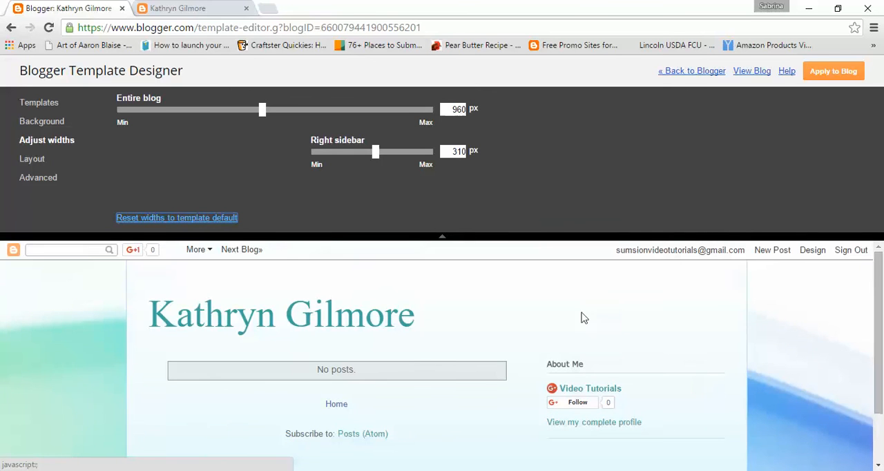
- Open the layout settings and examine the page's sections from the navbar down to the footer
{"action": "left_click", "coordinate": [32, 161]}
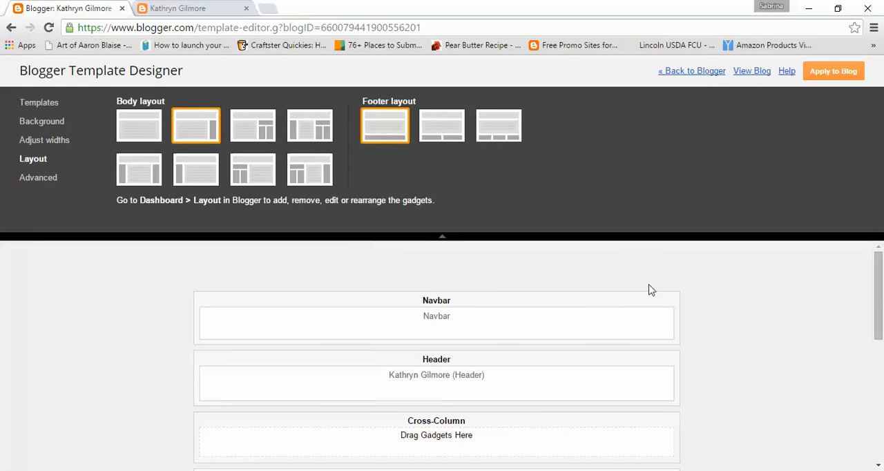
{"action": "scroll", "coordinate": [751, 327], "scroll_direction": "down", "scroll_amount": 4}
{"action": "scroll", "coordinate": [751, 327], "scroll_direction": "up", "scroll_amount": 4}
{"action": "scroll", "coordinate": [751, 327], "scroll_direction": "down", "scroll_amount": 1}
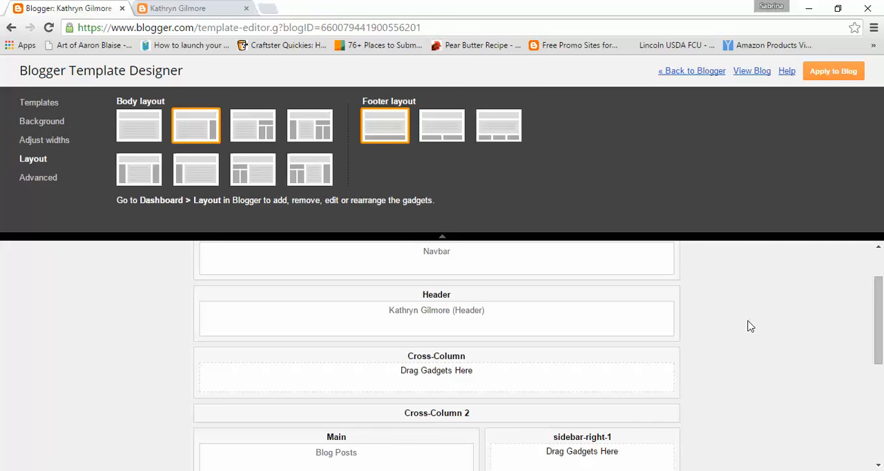
{"action": "scroll", "coordinate": [790, 308], "scroll_direction": "down", "scroll_amount": 4}
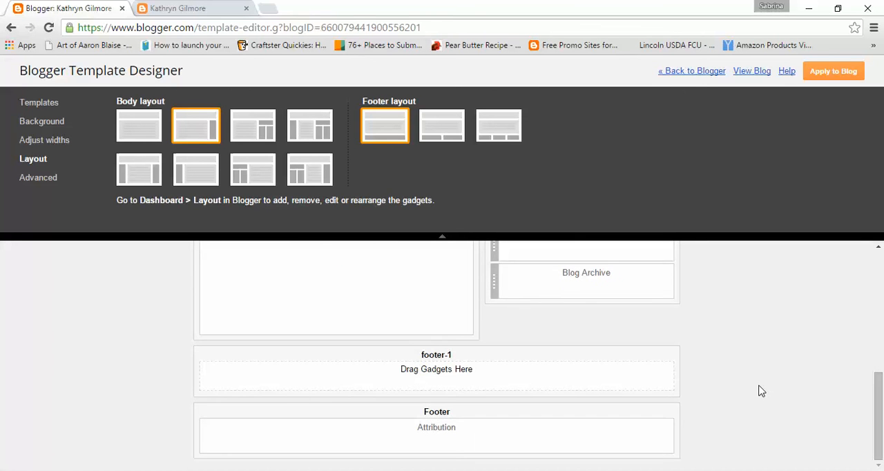
- Try the body layouts without a sidebar and with a split right sidebar, and return to the single right sidebar
{"action": "left_click", "coordinate": [137, 123]}
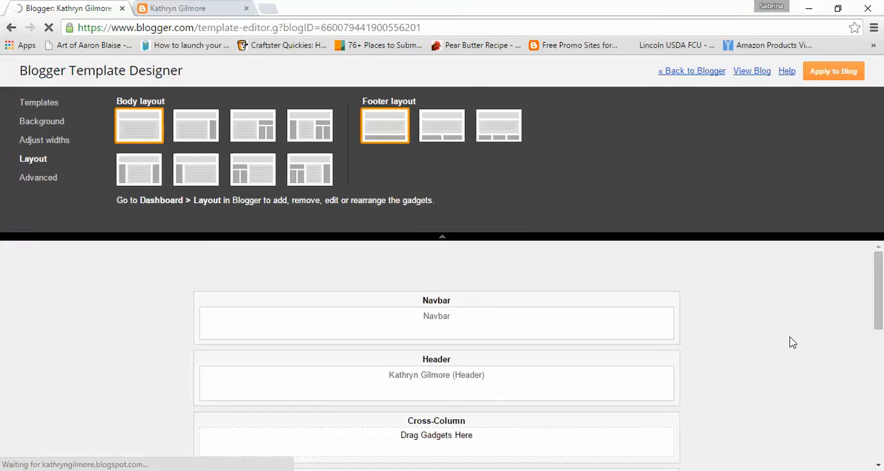
{"action": "scroll", "coordinate": [776, 340], "scroll_direction": "down", "scroll_amount": 4}
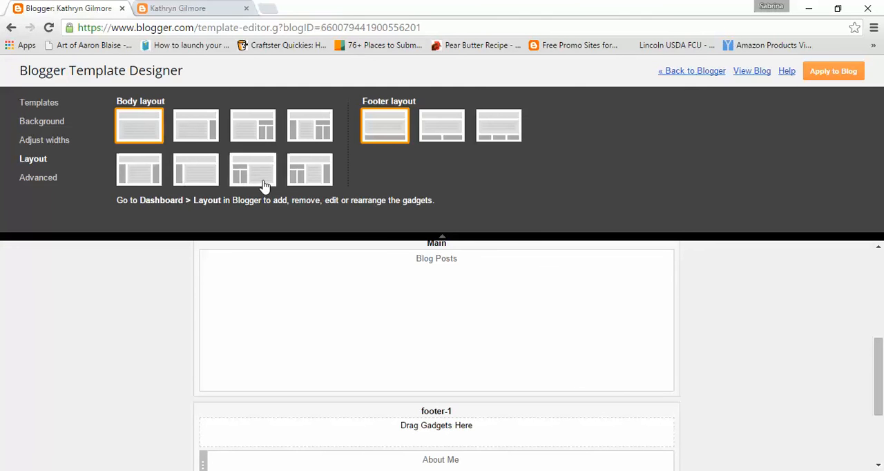
{"action": "left_click", "coordinate": [256, 140]}
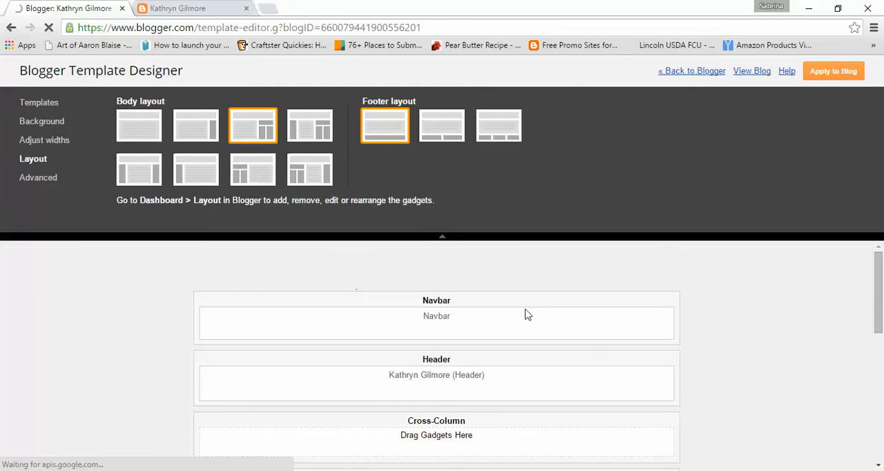
{"action": "scroll", "coordinate": [590, 339], "scroll_direction": "down", "scroll_amount": 2}
{"action": "scroll", "coordinate": [590, 340], "scroll_direction": "down", "scroll_amount": 1}
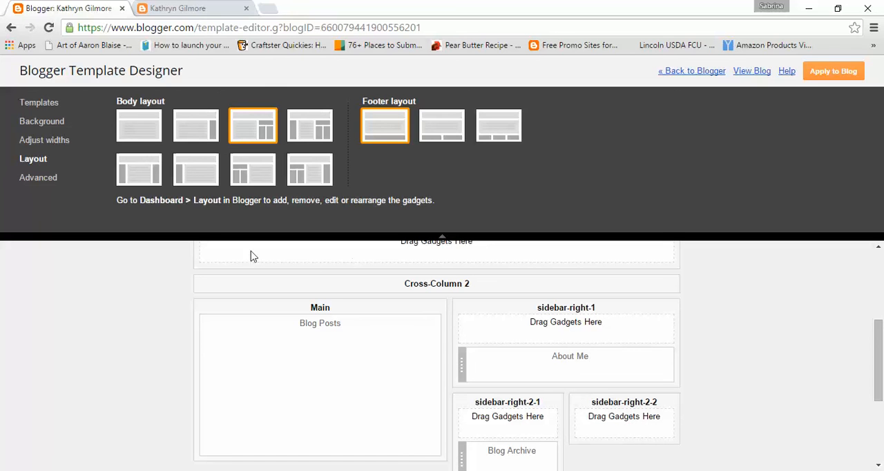
{"action": "left_click", "coordinate": [216, 123]}
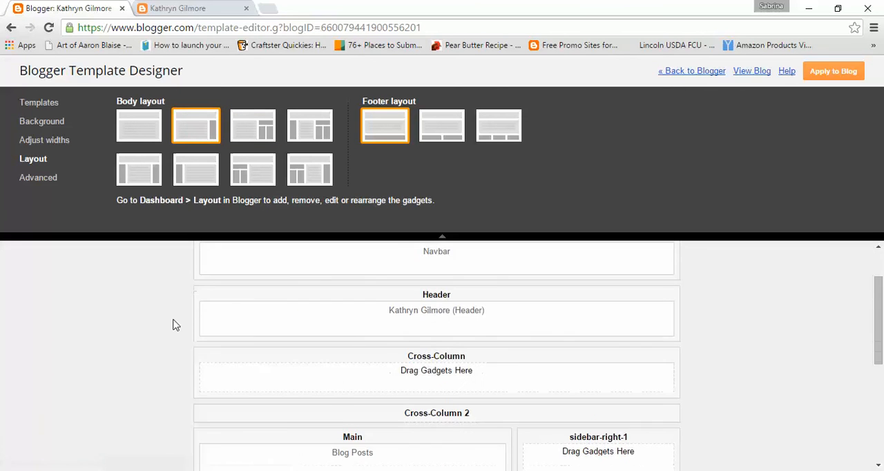
{"action": "scroll", "coordinate": [173, 322], "scroll_direction": "down", "scroll_amount": 5}
{"action": "scroll", "coordinate": [173, 322], "scroll_direction": "up", "scroll_amount": 4}
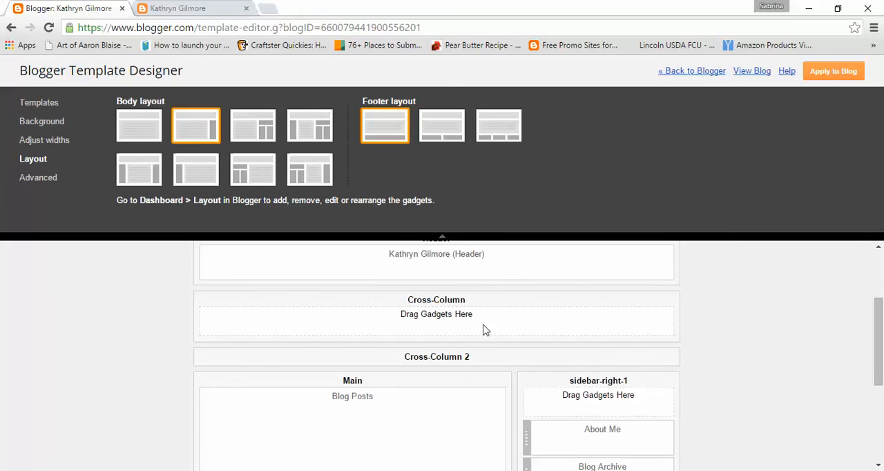
- Try the body layout with a single left sidebar and restore the single right sidebar layout
{"action": "left_click", "coordinate": [194, 173]}
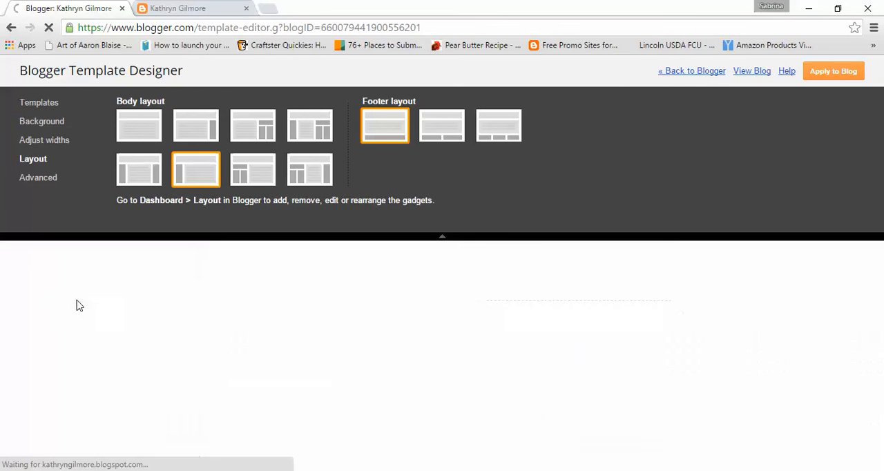
{"action": "scroll", "coordinate": [85, 304], "scroll_direction": "down", "scroll_amount": 5}
{"action": "scroll", "coordinate": [86, 304], "scroll_direction": "up", "scroll_amount": 4}
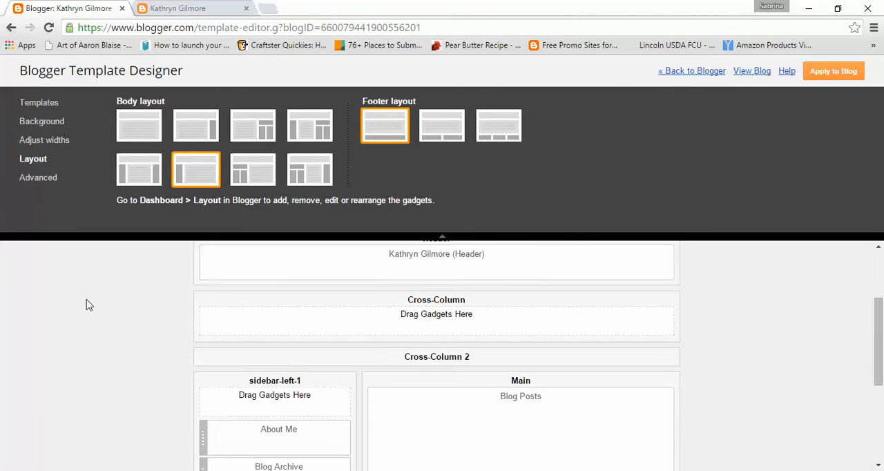
{"action": "scroll", "coordinate": [86, 305], "scroll_direction": "down", "scroll_amount": 2}
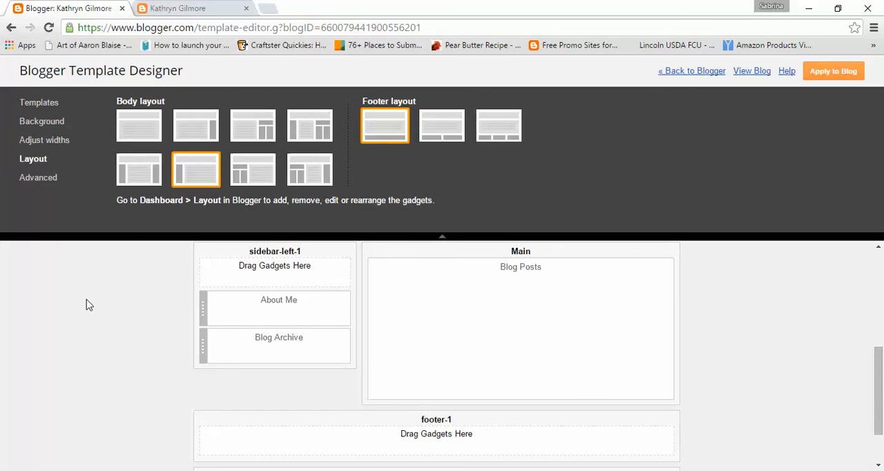
{"action": "left_click", "coordinate": [197, 129]}
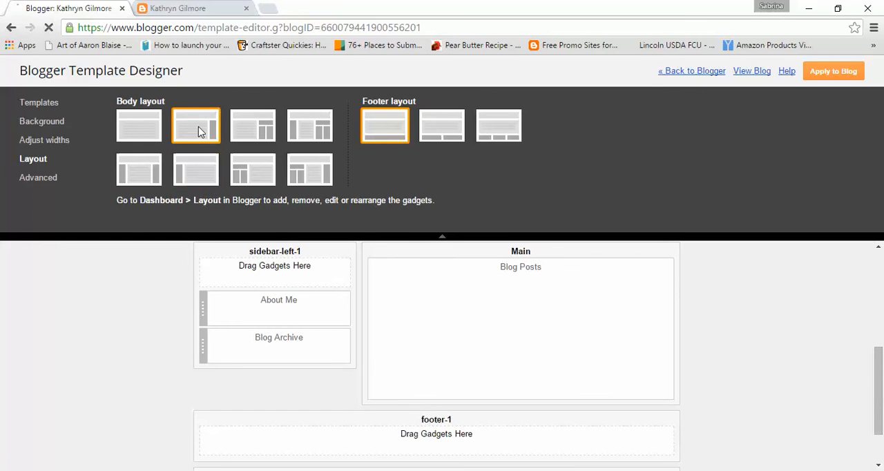
{"action": "scroll", "coordinate": [756, 381], "scroll_direction": "down", "scroll_amount": 5}
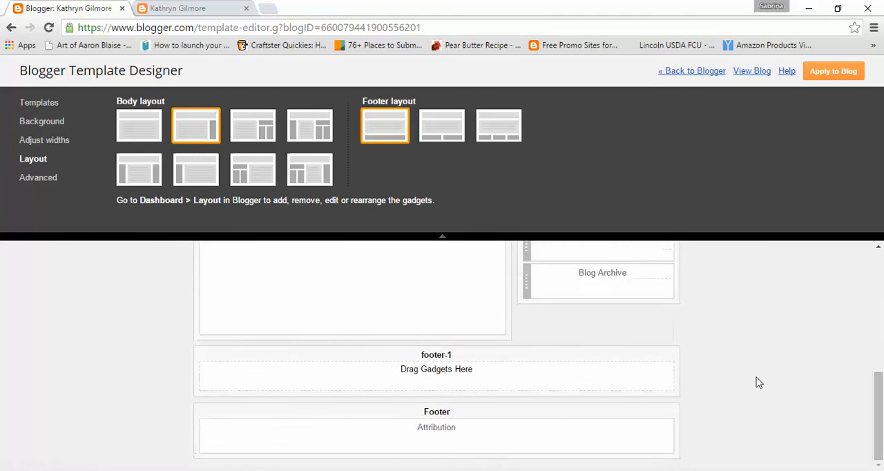
{"action": "scroll", "coordinate": [758, 382], "scroll_direction": "up", "scroll_amount": 5}
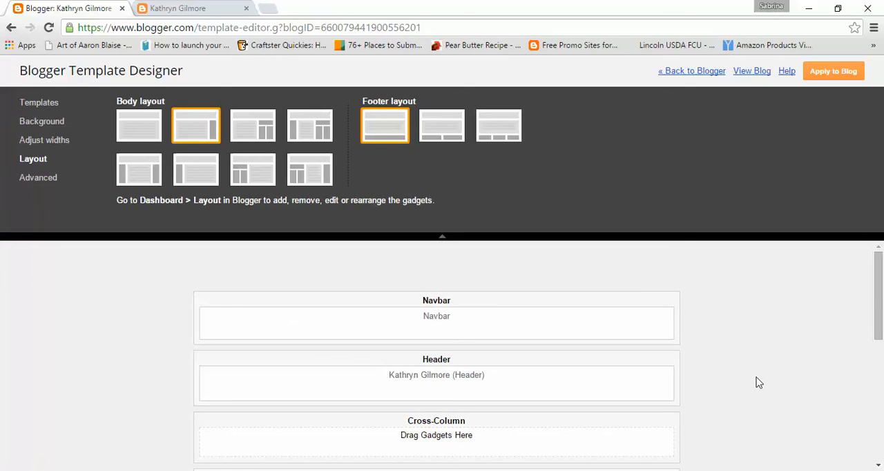
{"action": "scroll", "coordinate": [757, 382], "scroll_direction": "down", "scroll_amount": 5}
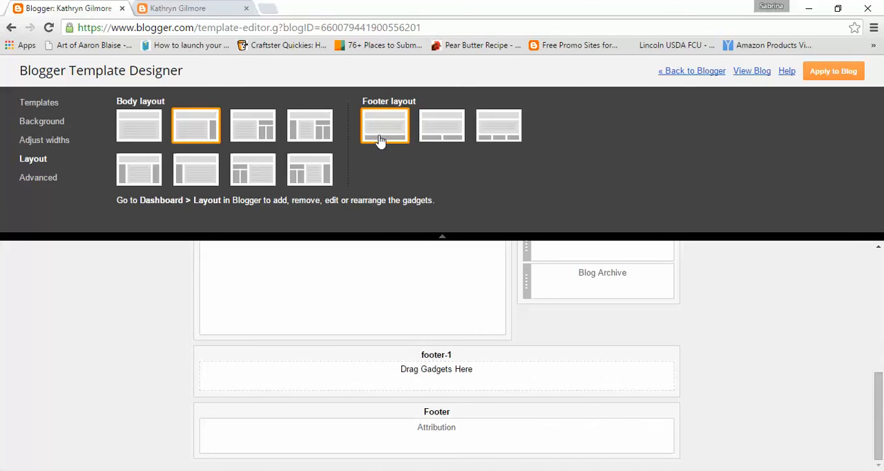
- Try the two-column footer layout, restore the single-column footer and apply the layout to the blog
{"action": "left_click", "coordinate": [434, 128]}
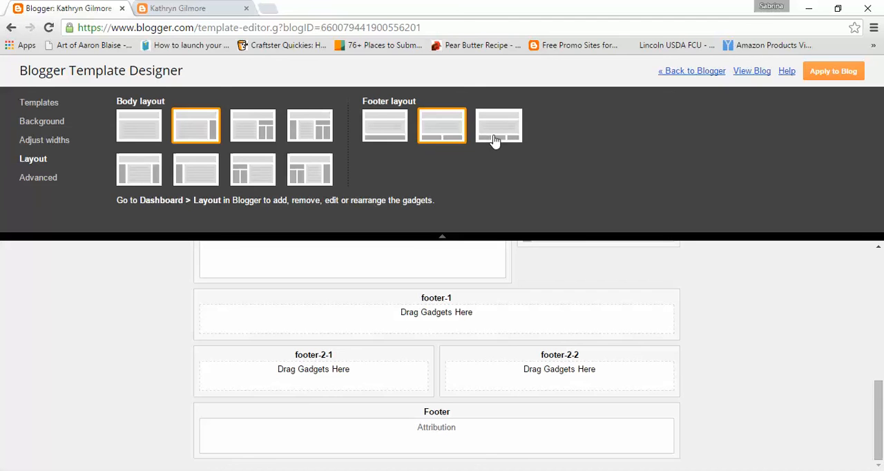
{"action": "left_click", "coordinate": [392, 136]}
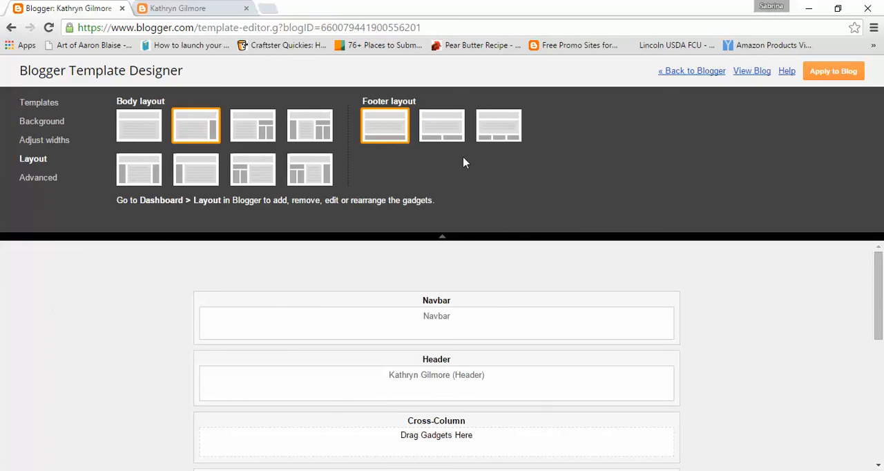
{"action": "left_click", "coordinate": [848, 71]}
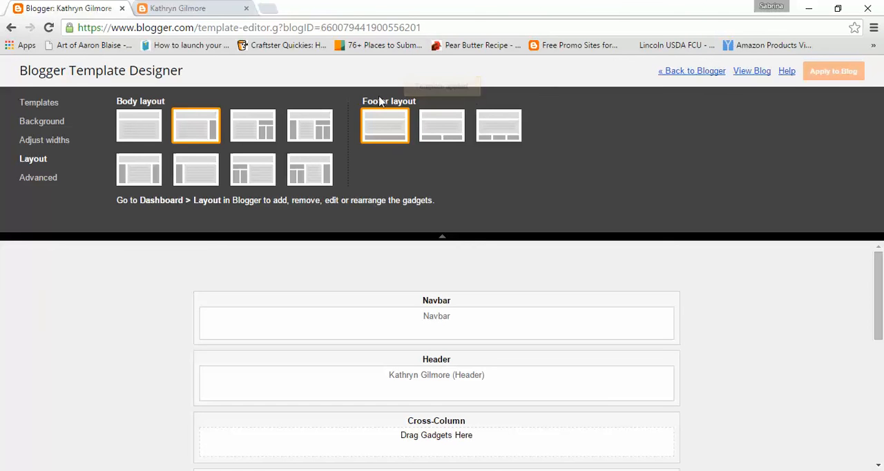
- Try Impact as the body text font in the advanced settings and set it to Calligraffitti instead
{"action": "left_click", "coordinate": [39, 179]}
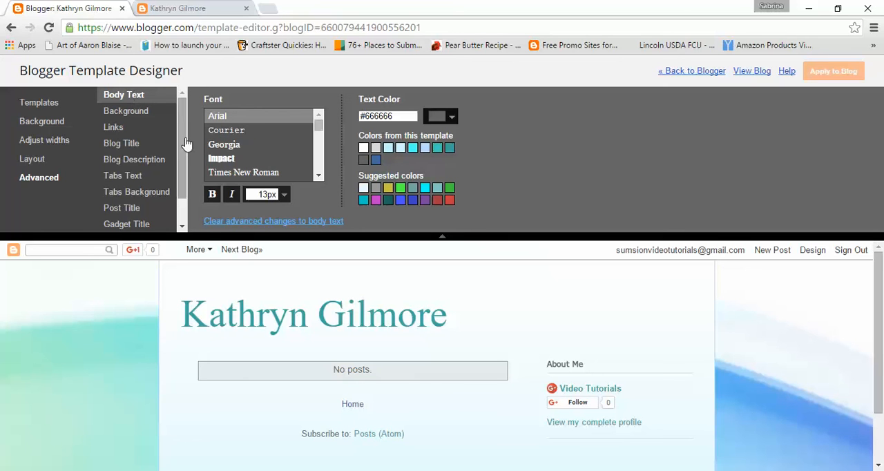
{"action": "left_click", "coordinate": [319, 178]}
{"action": "left_click", "coordinate": [319, 178]}
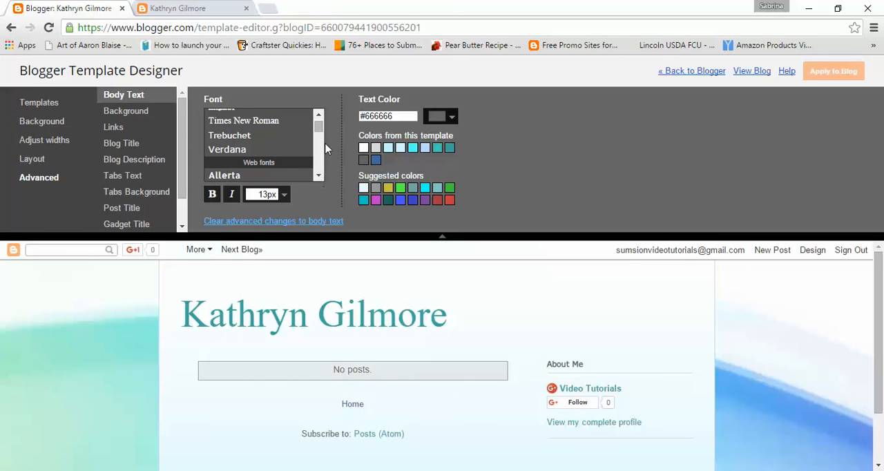
{"action": "left_click", "coordinate": [318, 114]}
{"action": "left_click", "coordinate": [318, 114]}
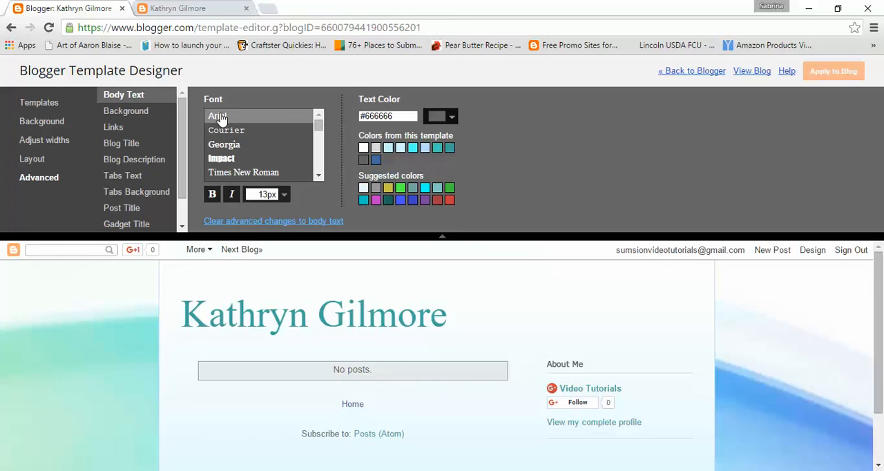
{"action": "left_click", "coordinate": [233, 160]}
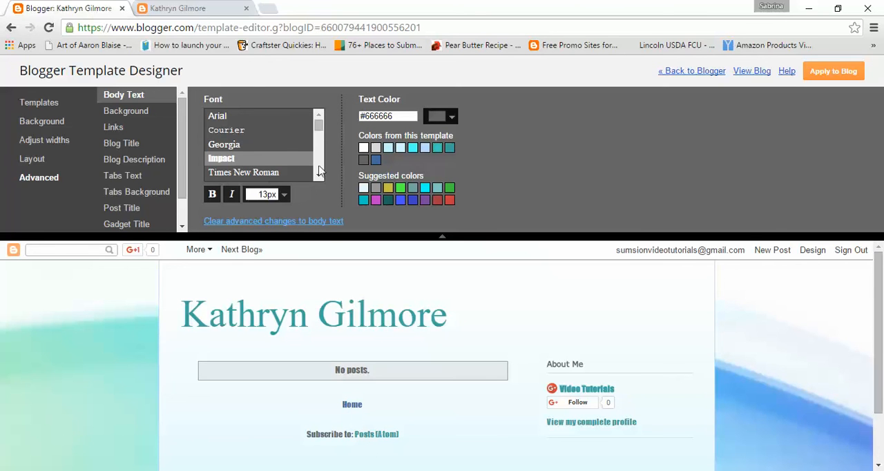
{"action": "scroll", "coordinate": [321, 178], "scroll_direction": "down", "scroll_amount": 2}
{"action": "scroll", "coordinate": [321, 178], "scroll_direction": "down", "scroll_amount": 3}
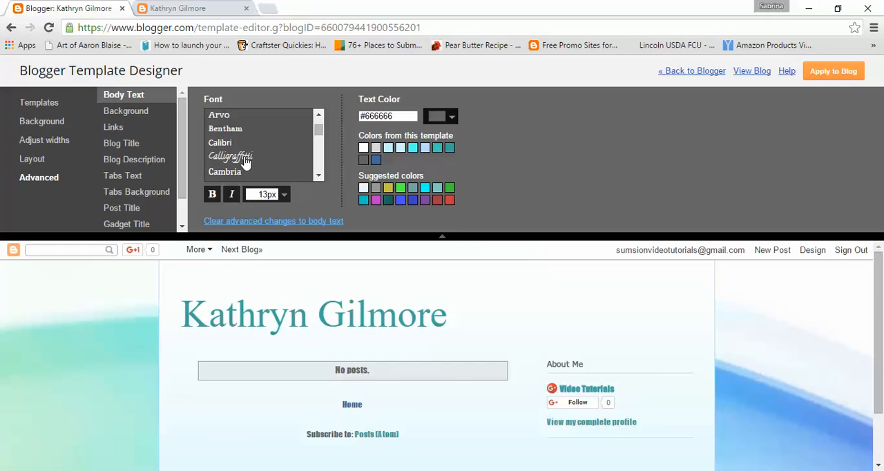
{"action": "left_click", "coordinate": [245, 161]}
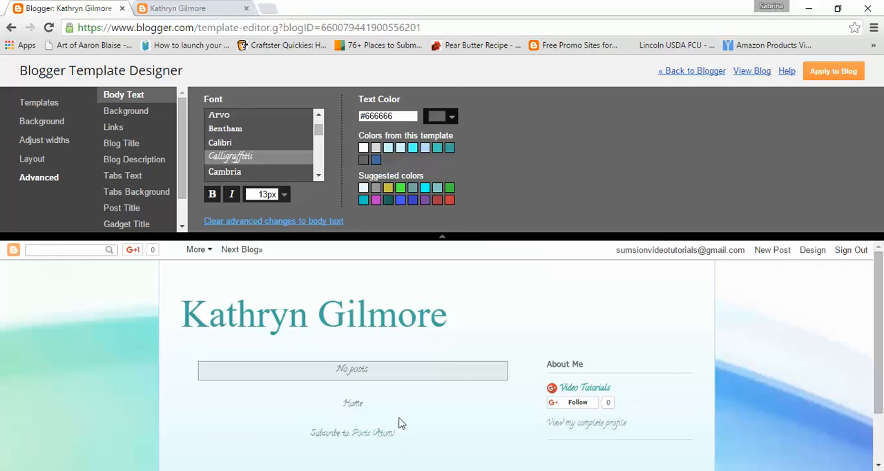
- Make the body text bold at 16 px and color it dark teal from the template's colors
{"action": "left_click", "coordinate": [213, 196]}
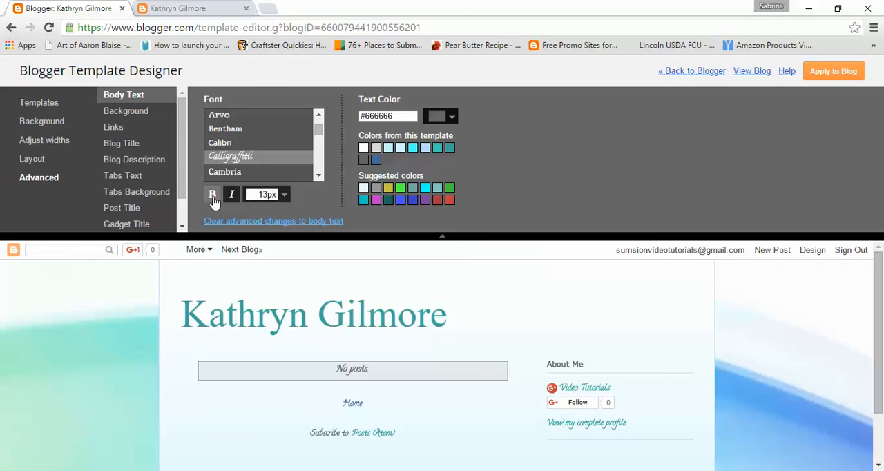
{"action": "left_click", "coordinate": [284, 194]}
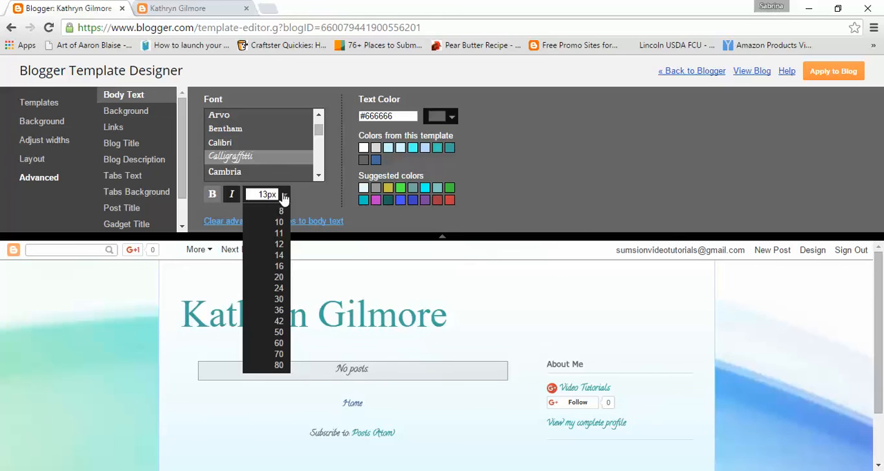
{"action": "left_click", "coordinate": [281, 268]}
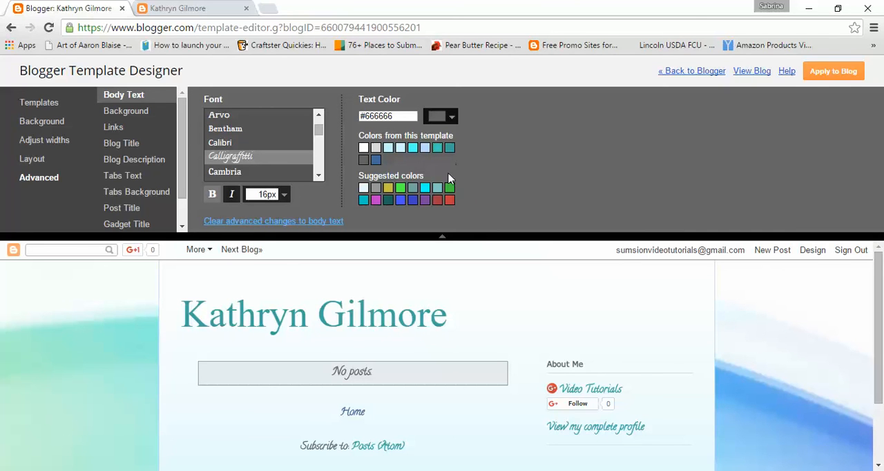
{"action": "left_click", "coordinate": [425, 201]}
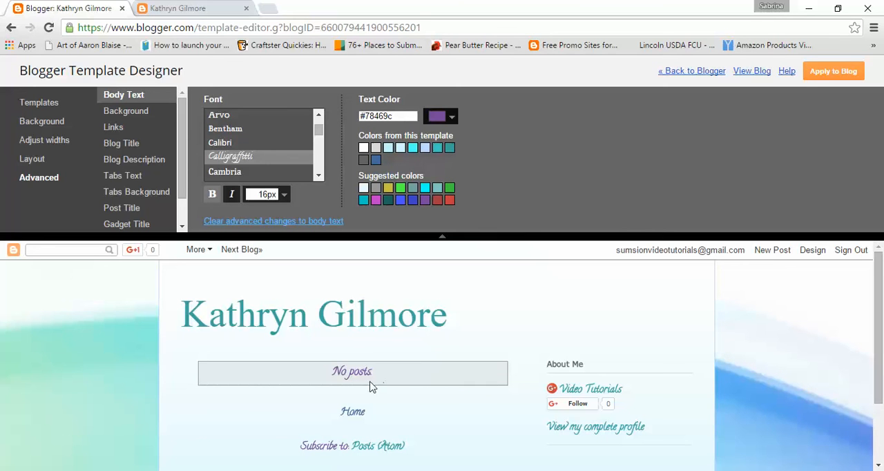
{"action": "left_click", "coordinate": [450, 149]}
- Set the blog title's font to Pacifico in the advanced settings, then try bold on the title and turn it off again
{"action": "left_click", "coordinate": [146, 116]}
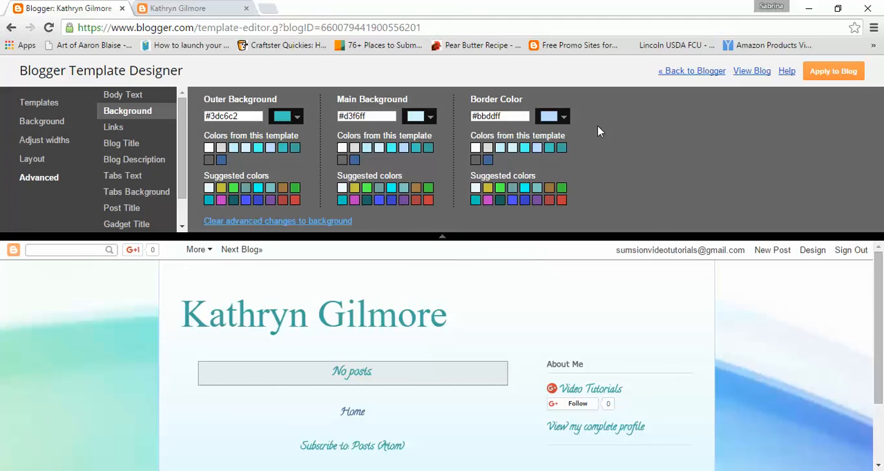
{"action": "left_click", "coordinate": [133, 145]}
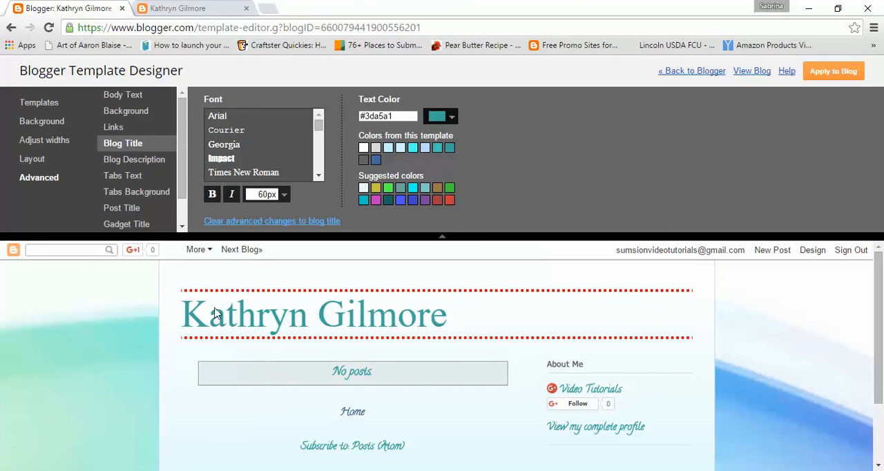
{"action": "left_click", "coordinate": [316, 174]}
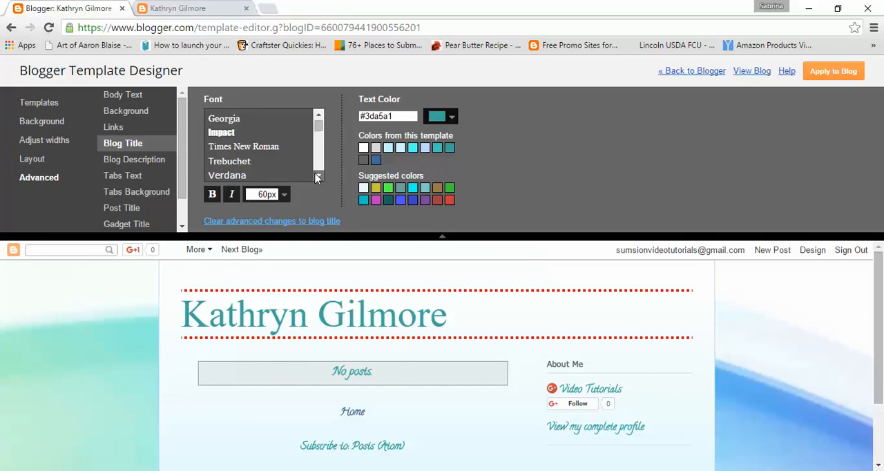
{"action": "left_click", "coordinate": [315, 175]}
{"action": "left_click", "coordinate": [315, 174]}
{"action": "left_click", "coordinate": [316, 174]}
{"action": "left_click", "coordinate": [316, 174]}
{"action": "left_click", "coordinate": [316, 174]}
{"action": "left_click", "coordinate": [316, 174]}
{"action": "left_click", "coordinate": [316, 174]}
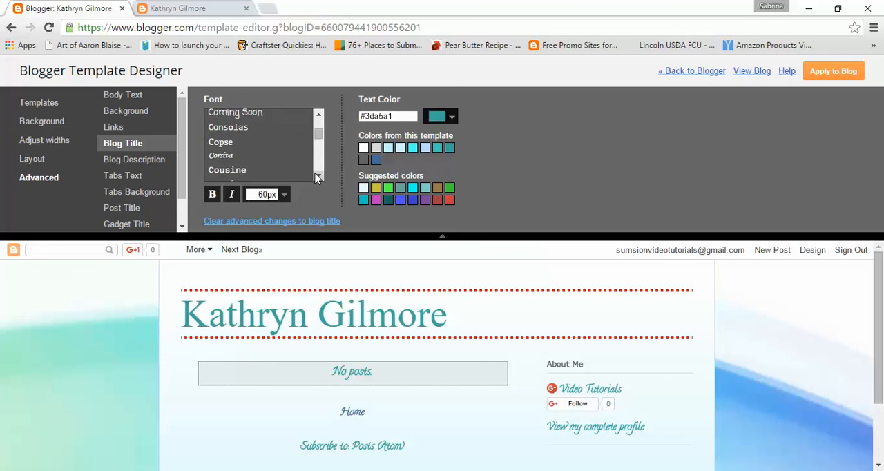
{"action": "left_click", "coordinate": [315, 174]}
{"action": "left_click", "coordinate": [316, 174]}
{"action": "left_click", "coordinate": [315, 174]}
{"action": "left_click", "coordinate": [315, 174]}
{"action": "left_click", "coordinate": [315, 175]}
{"action": "left_click", "coordinate": [316, 174]}
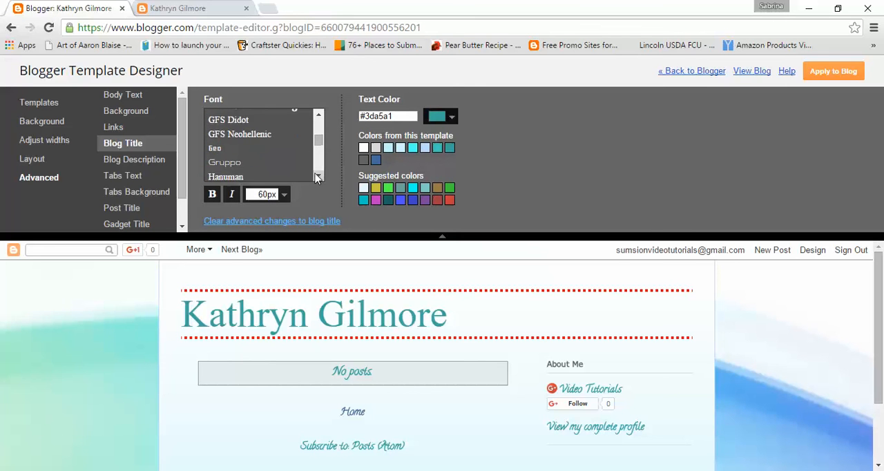
{"action": "left_click", "coordinate": [316, 174]}
{"action": "left_click", "coordinate": [316, 174]}
{"action": "left_click", "coordinate": [316, 174]}
{"action": "left_click", "coordinate": [316, 175]}
{"action": "left_click", "coordinate": [316, 175]}
{"action": "left_click", "coordinate": [316, 175]}
{"action": "left_click", "coordinate": [316, 175]}
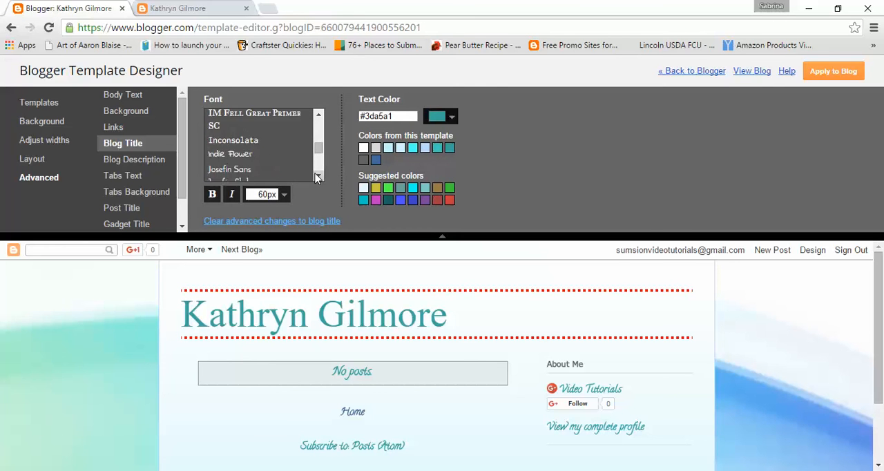
{"action": "left_click", "coordinate": [315, 175]}
{"action": "left_click", "coordinate": [316, 175]}
{"action": "left_click", "coordinate": [316, 175]}
{"action": "left_click", "coordinate": [316, 174]}
{"action": "left_click", "coordinate": [317, 178]}
{"action": "left_click", "coordinate": [317, 178]}
{"action": "left_click", "coordinate": [317, 177]}
{"action": "left_click", "coordinate": [318, 177]}
{"action": "left_click", "coordinate": [317, 177]}
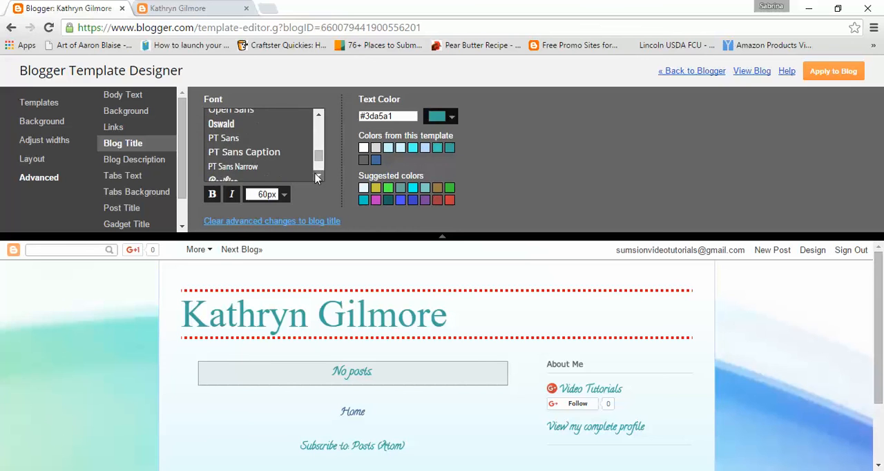
{"action": "left_click", "coordinate": [317, 178]}
{"action": "left_click", "coordinate": [213, 157]}
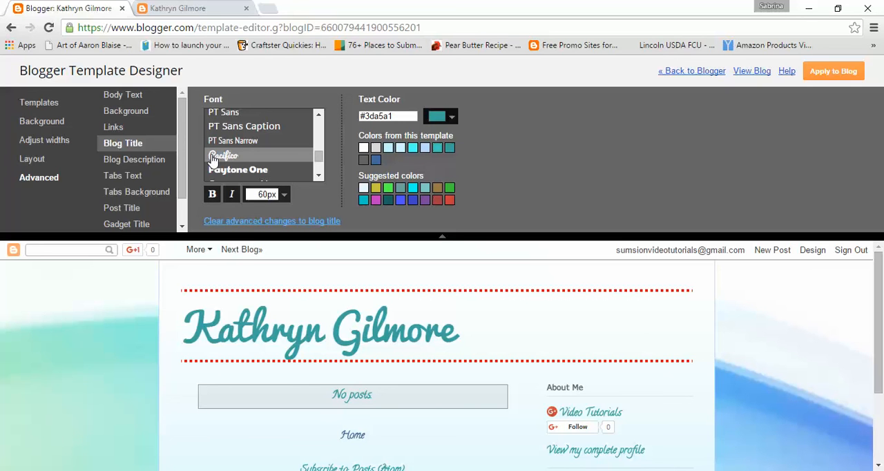
{"action": "left_click", "coordinate": [213, 196]}
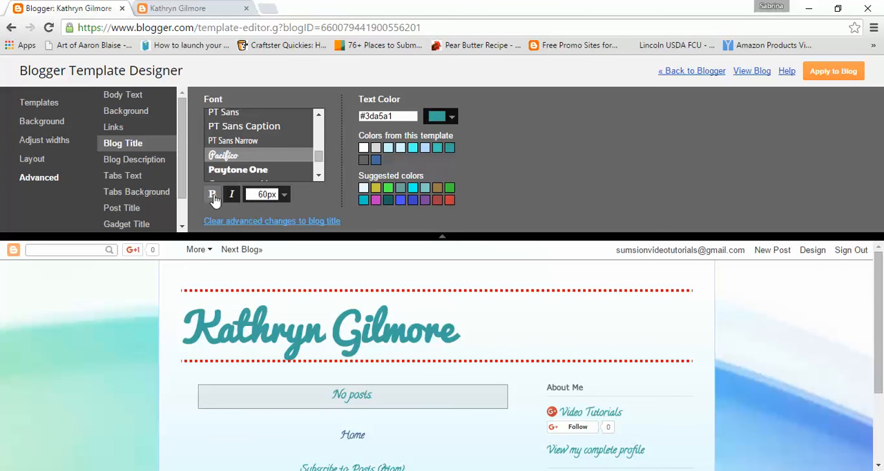
{"action": "left_click", "coordinate": [213, 195]}
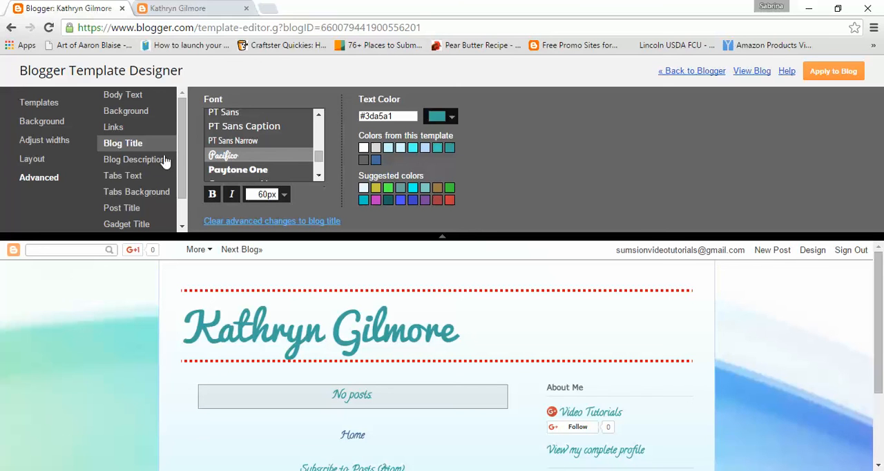
- Review the advanced options for tabs text, post title, gadget title and accents, and look over the highlighted areas in the blog preview
{"action": "scroll", "coordinate": [138, 161], "scroll_direction": "down", "scroll_amount": 1}
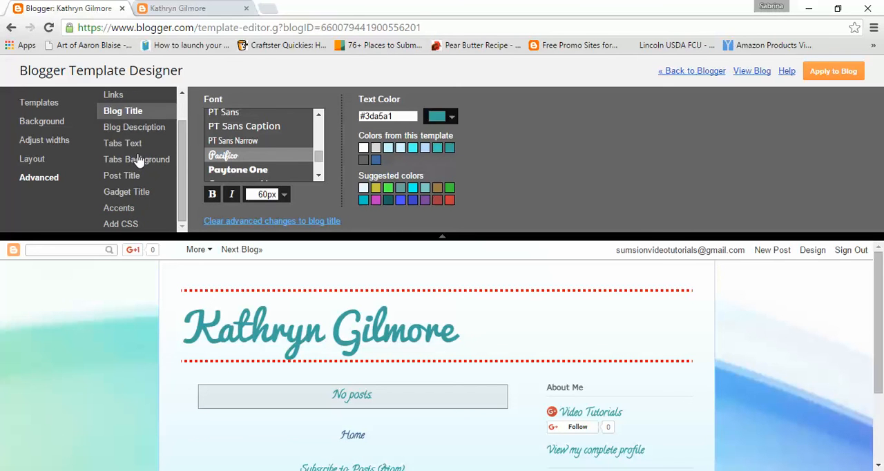
{"action": "left_click", "coordinate": [137, 145]}
{"action": "left_click", "coordinate": [125, 177]}
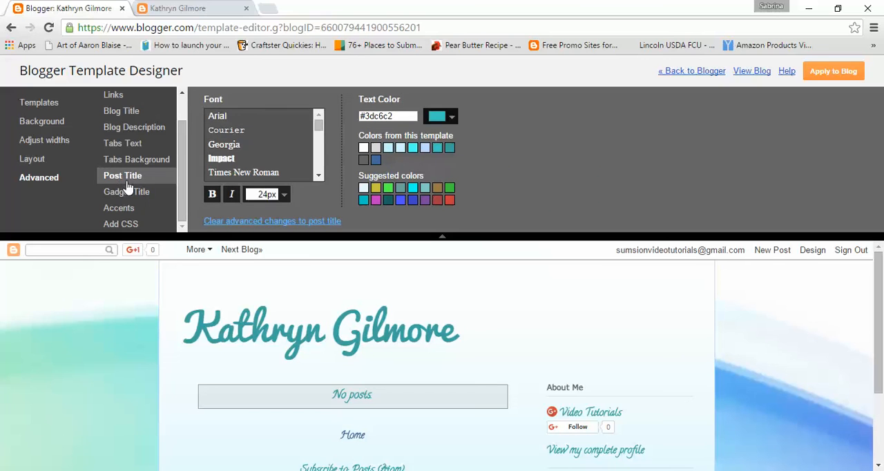
{"action": "left_click", "coordinate": [126, 193]}
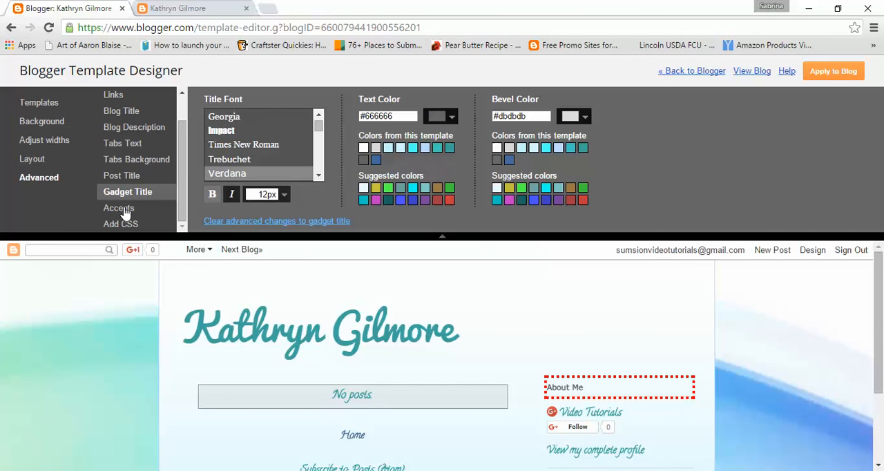
{"action": "left_click", "coordinate": [124, 209]}
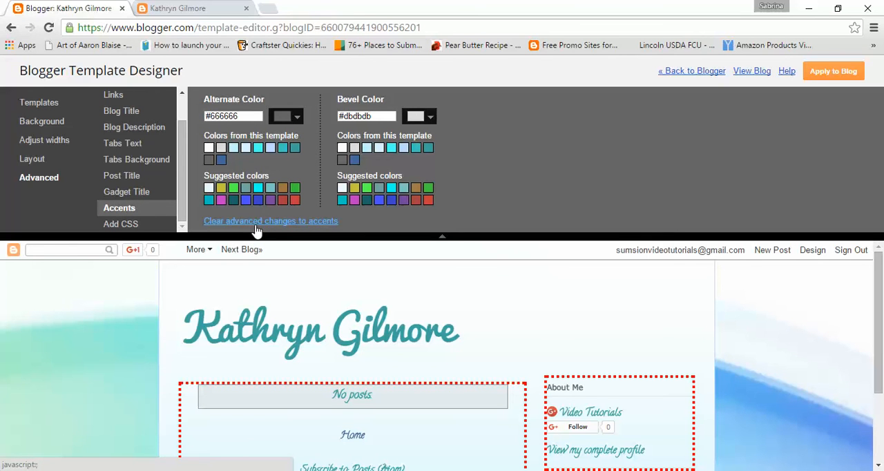
{"action": "scroll", "coordinate": [82, 305], "scroll_direction": "down", "scroll_amount": 1}
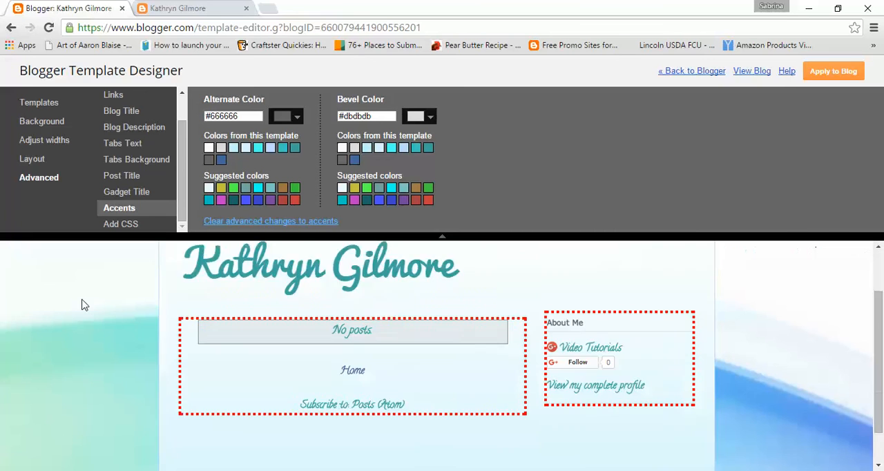
{"action": "scroll", "coordinate": [83, 305], "scroll_direction": "down", "scroll_amount": 1}
{"action": "scroll", "coordinate": [83, 304], "scroll_direction": "up", "scroll_amount": 2}
{"action": "scroll", "coordinate": [82, 305], "scroll_direction": "down", "scroll_amount": 1}
{"action": "scroll", "coordinate": [83, 305], "scroll_direction": "up", "scroll_amount": 1}
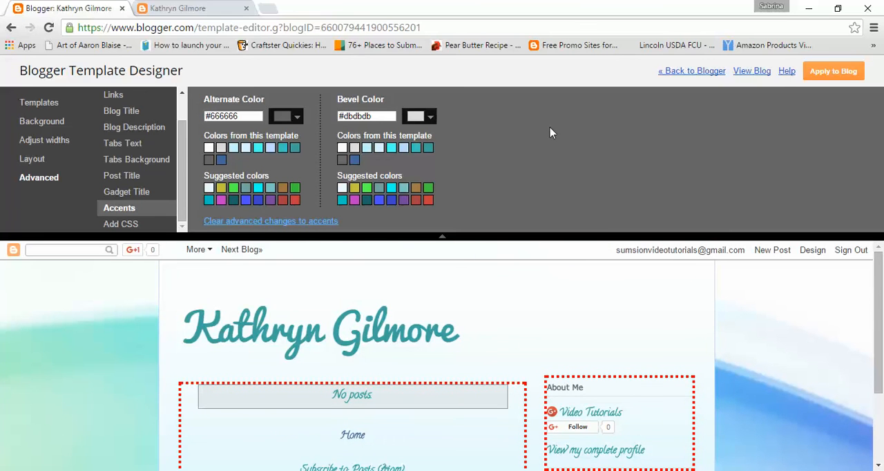
- Apply the template changes to the blog and reload the live blog page to check the new design
{"action": "left_click", "coordinate": [835, 72]}
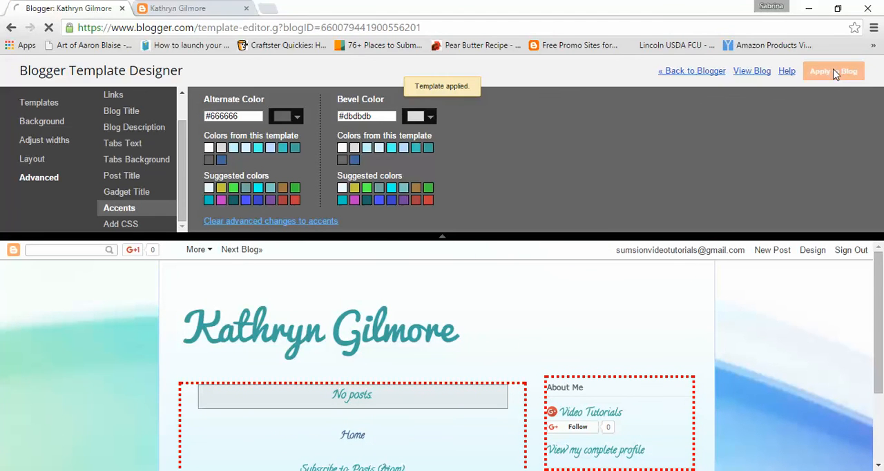
{"action": "left_click", "coordinate": [178, 8]}
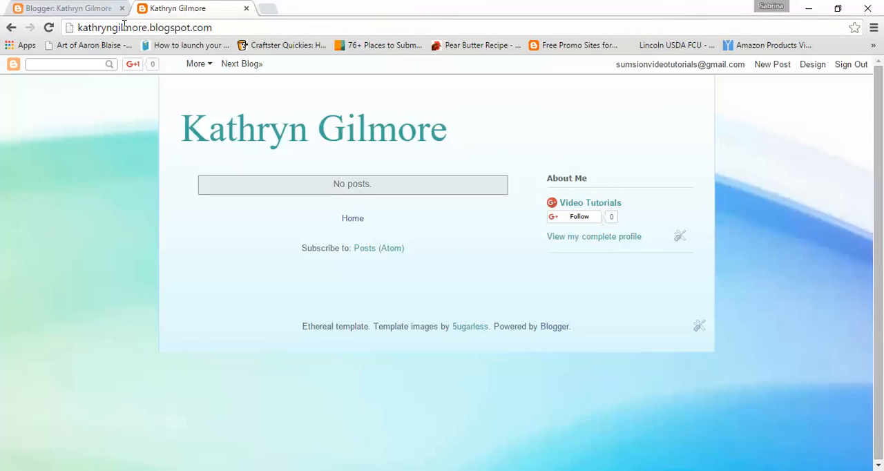
{"action": "left_click", "coordinate": [48, 28]}
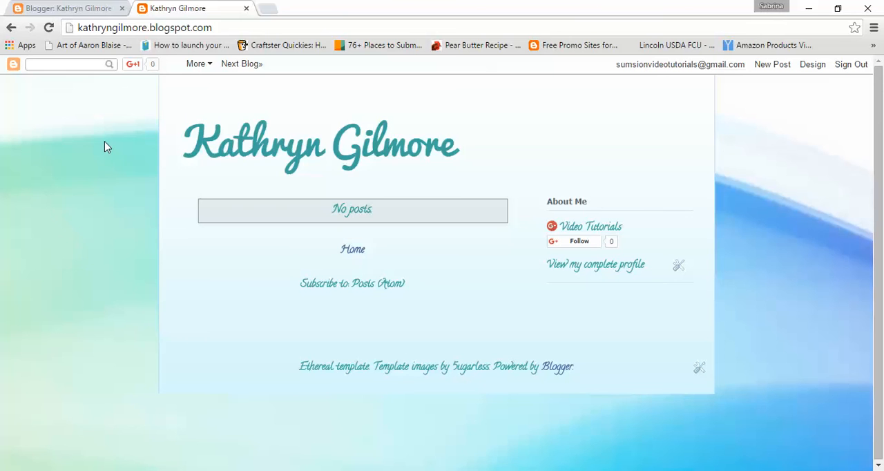
- Leave the template designer and return to the blog's template page in the Blogger dashboard
{"action": "left_click", "coordinate": [66, 7]}
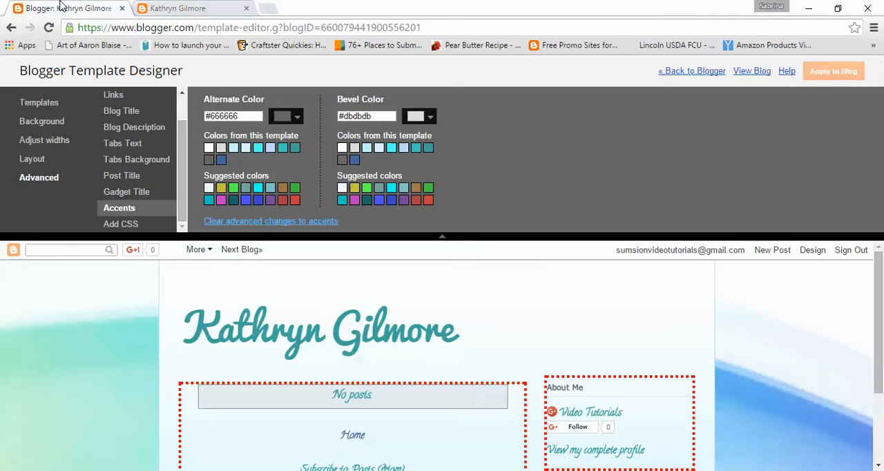
{"action": "left_click", "coordinate": [681, 73]}
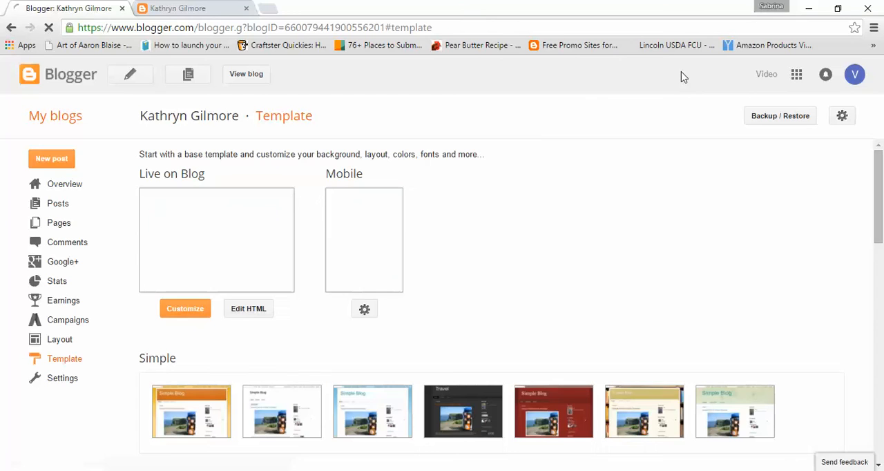